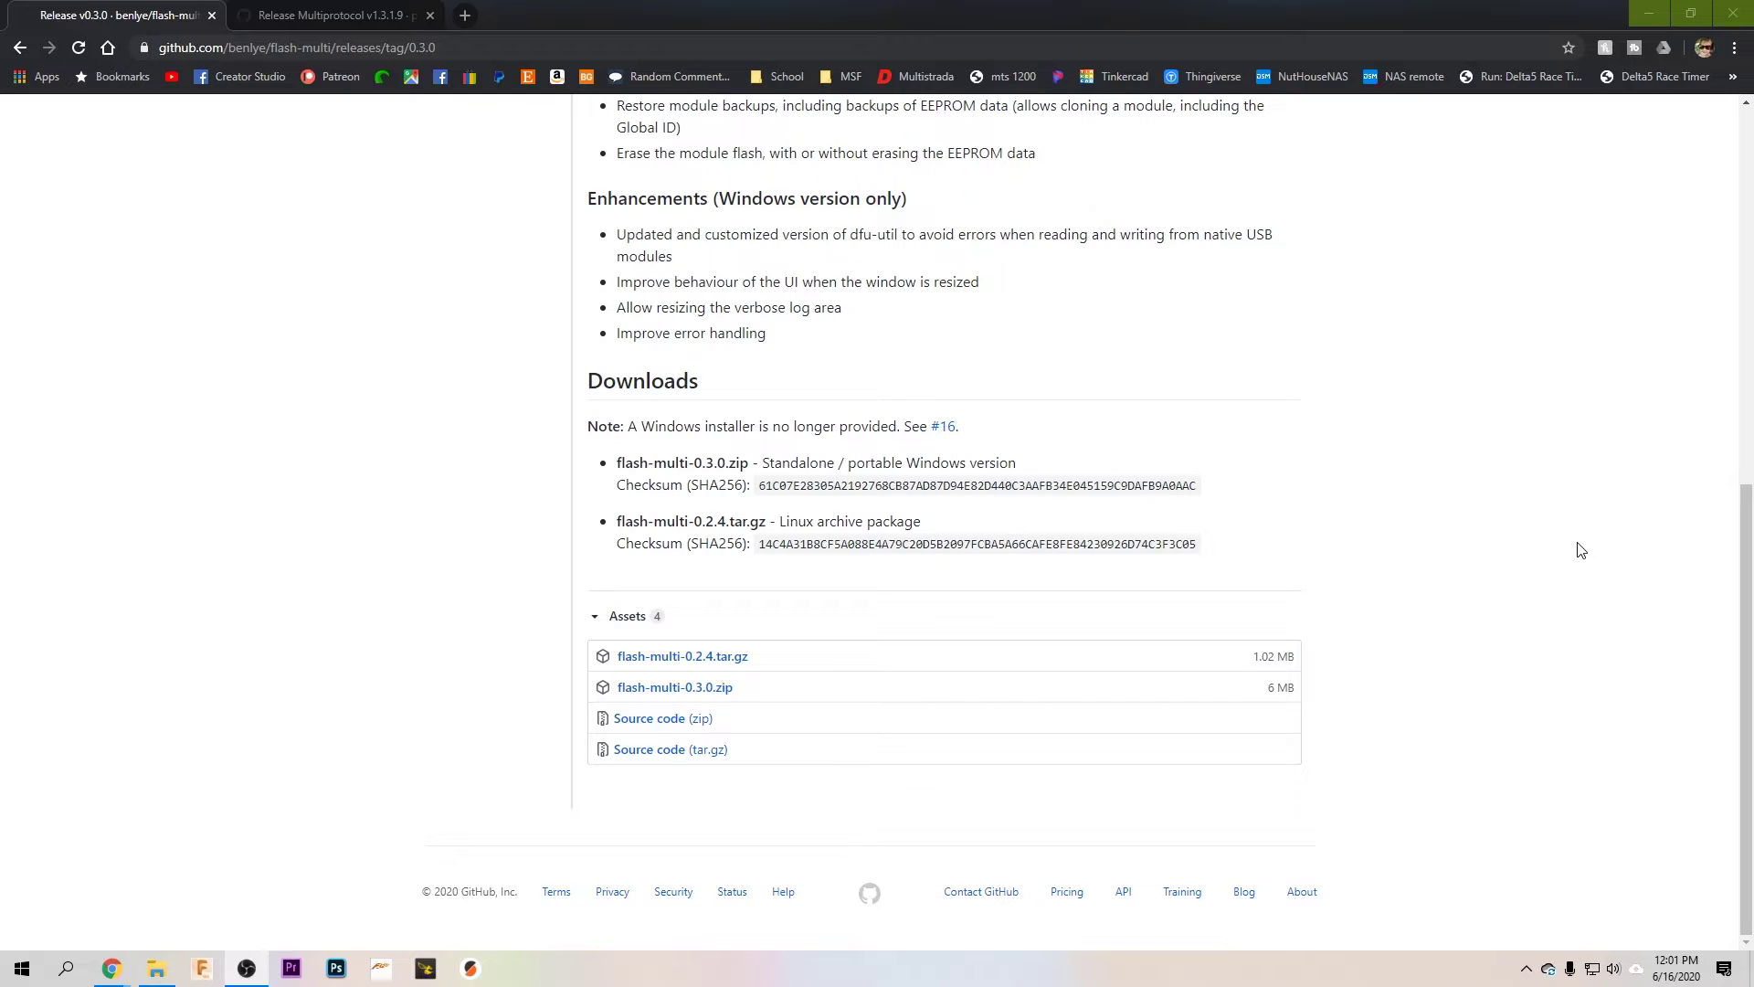
# Download flash-multi-0.3.0.zip from the release Assets, then move to the Multiprotocol releases tab.
pyautogui.scroll(8, 1354, 607)
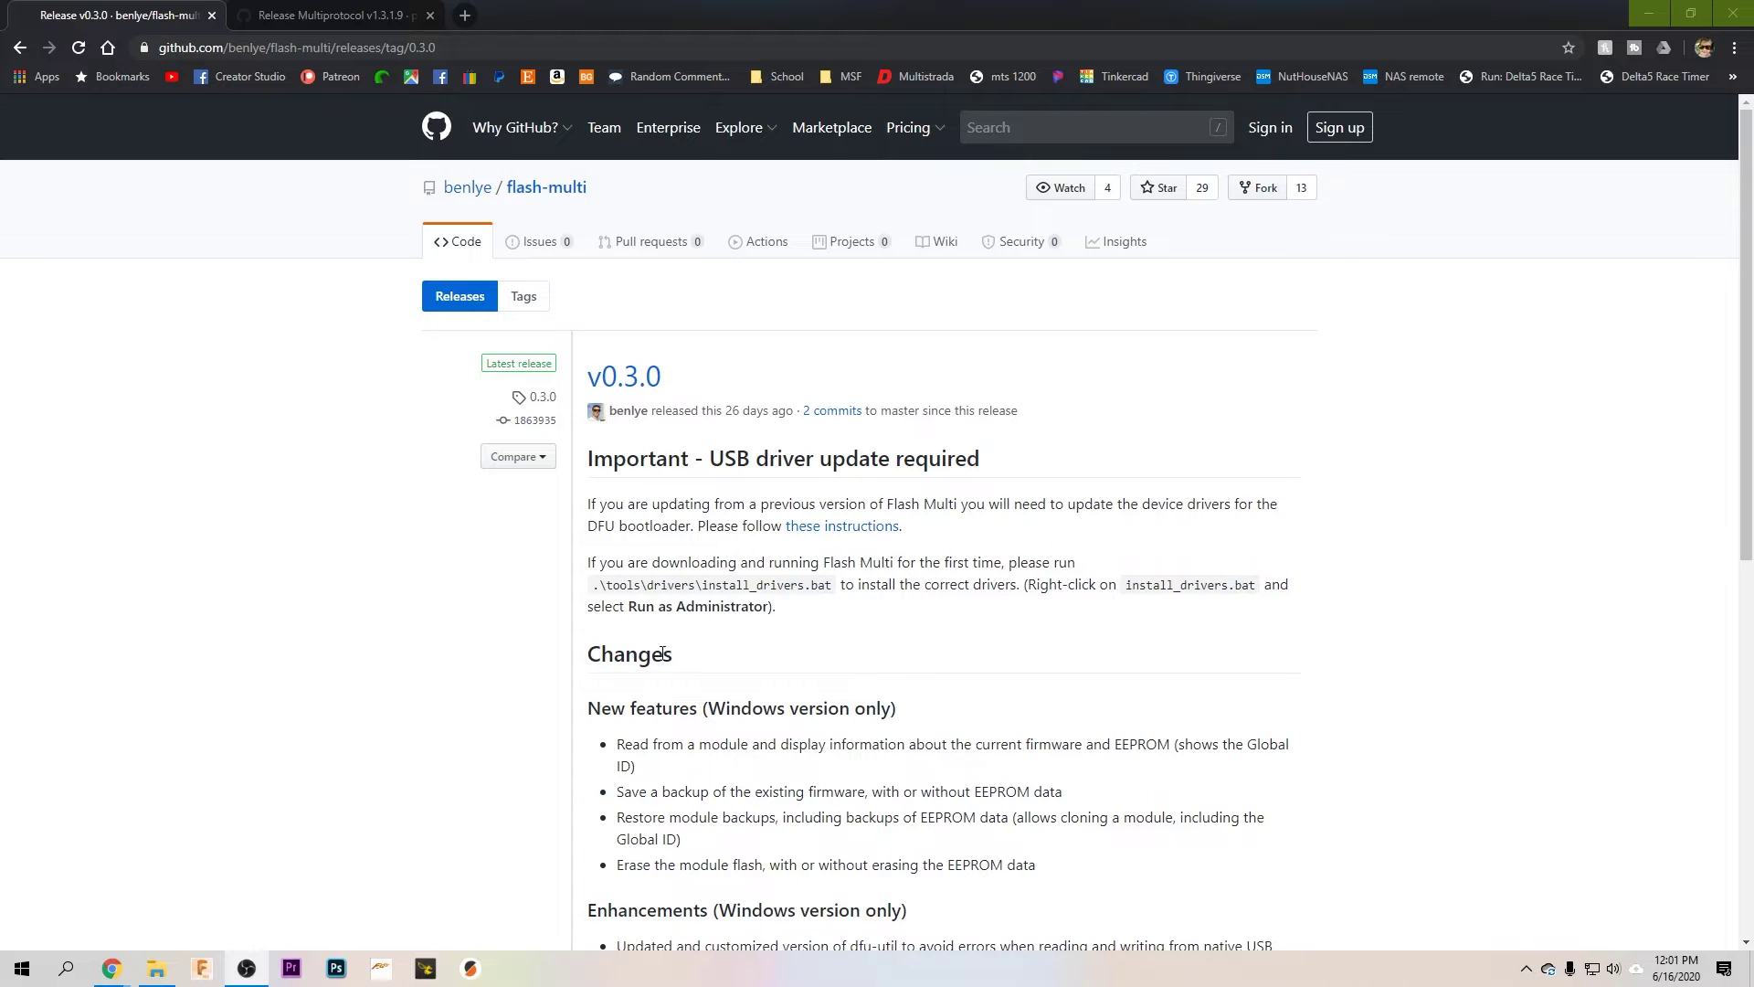
pyautogui.scroll(-8, 663, 653)
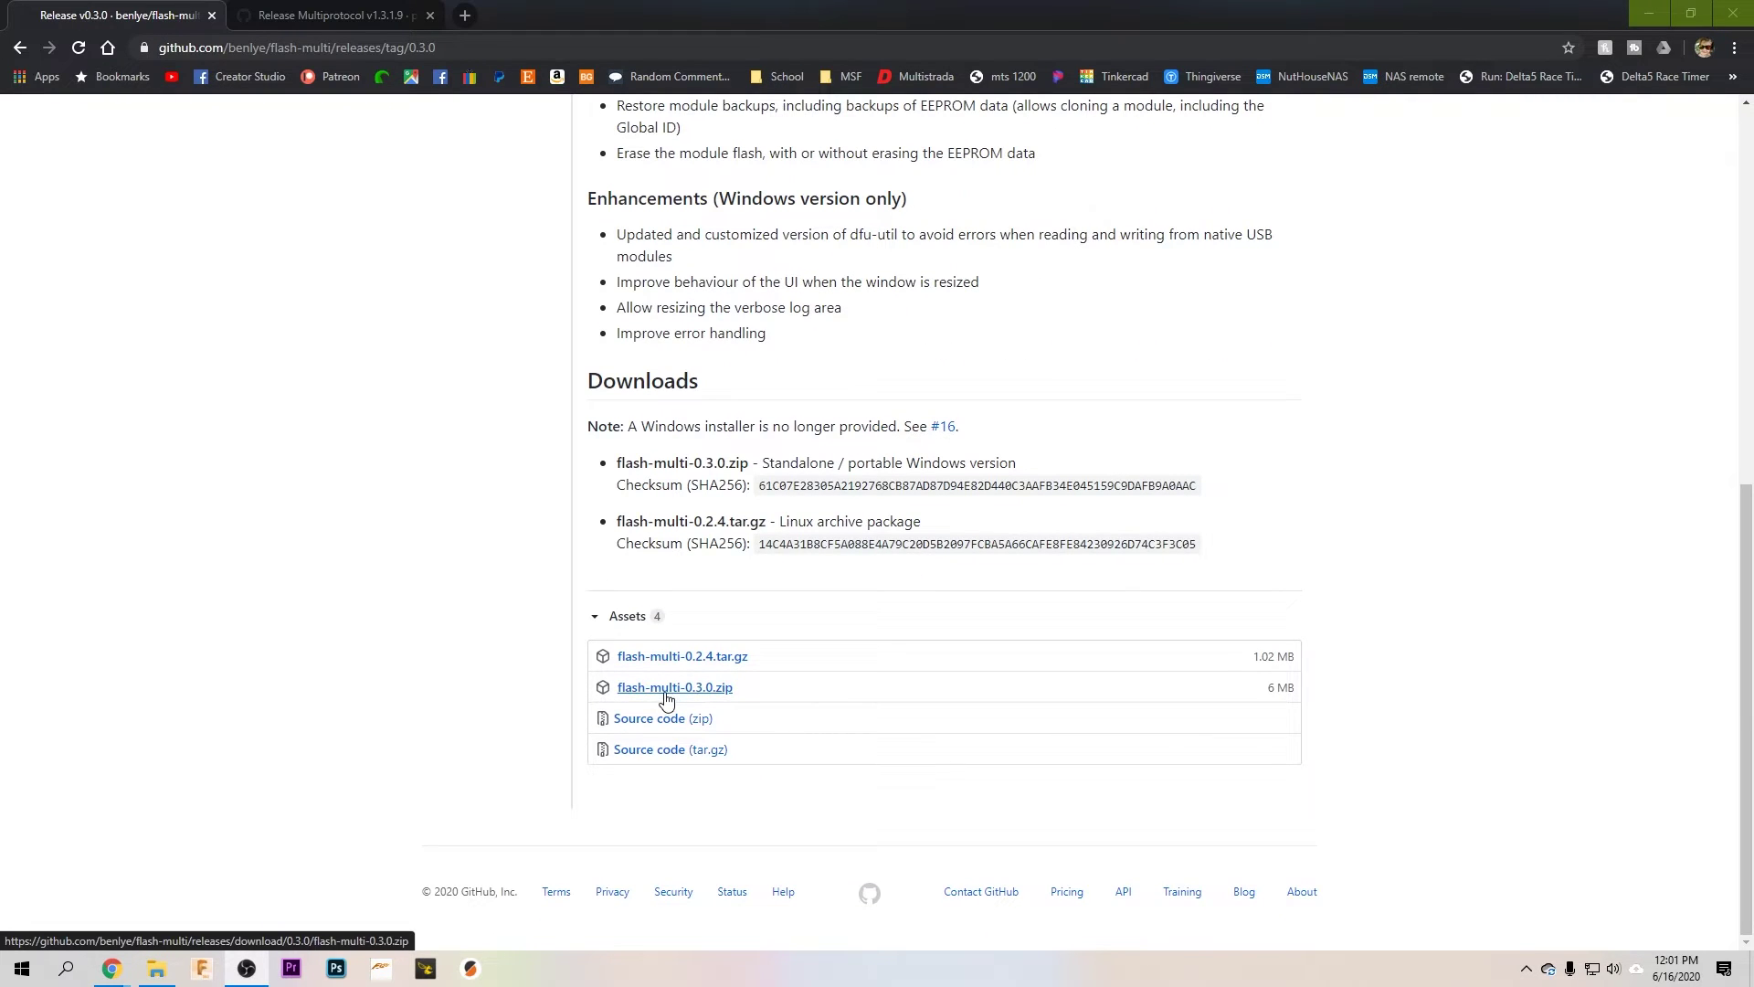
pyautogui.click(665, 698)
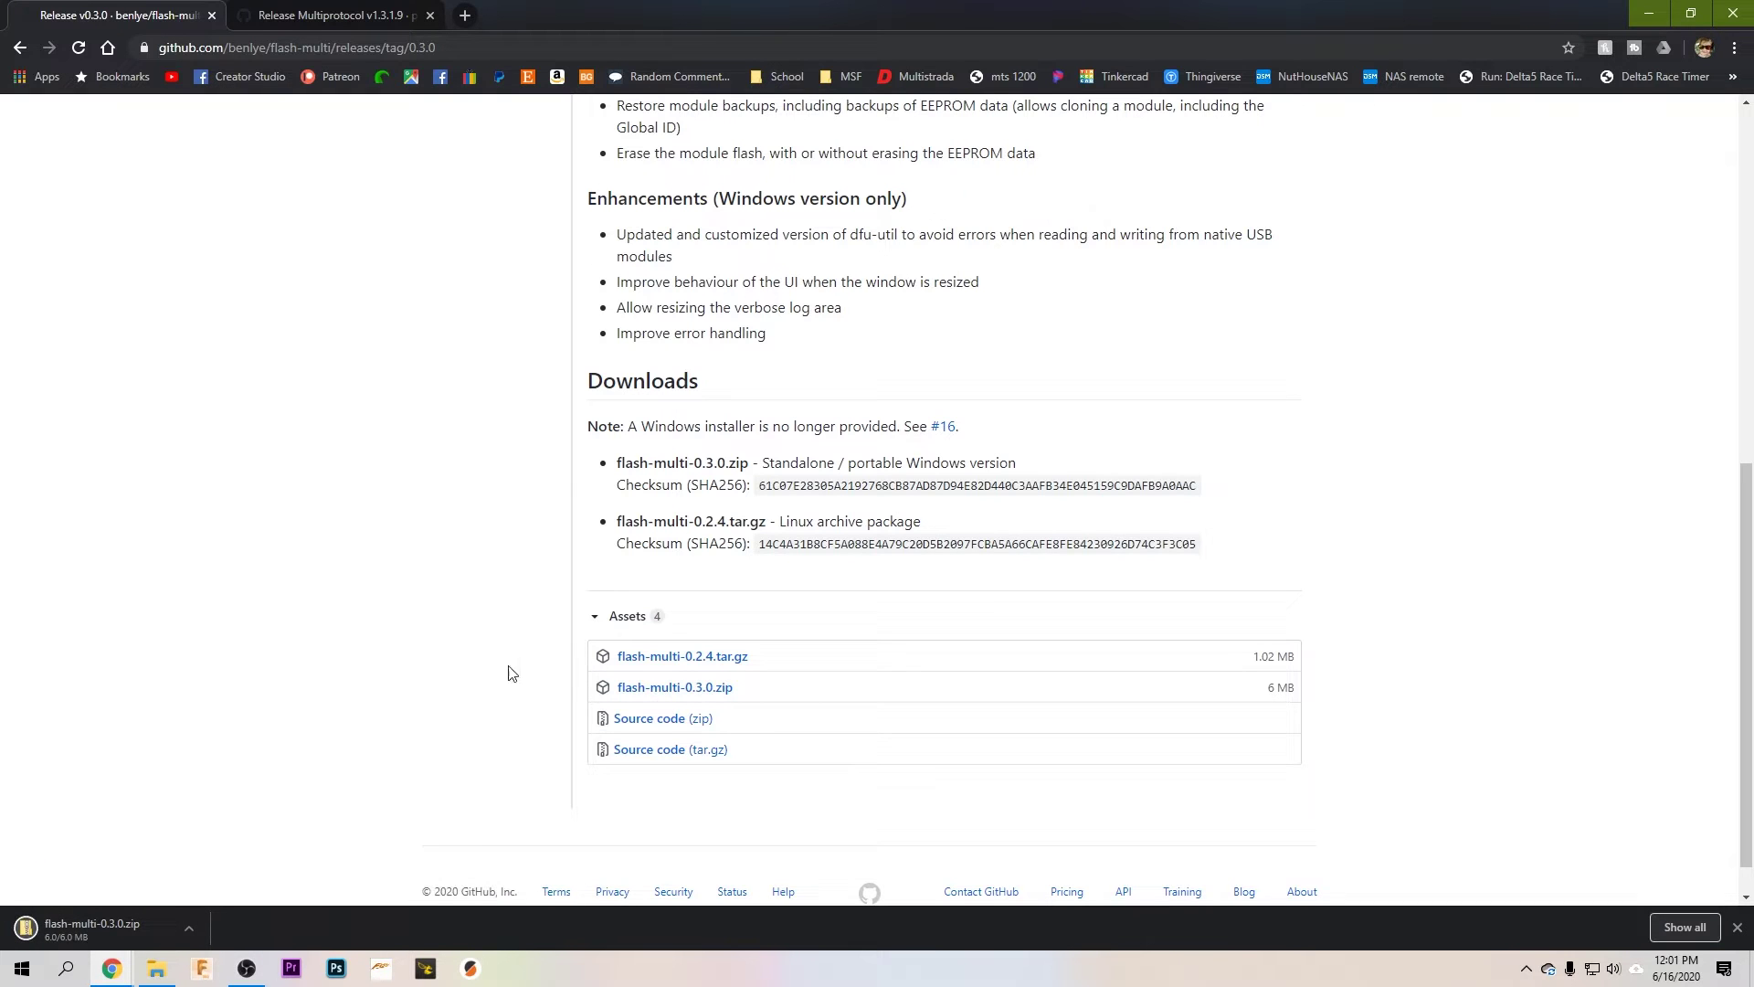
pyautogui.hotkey('ctrl', 'Tab')
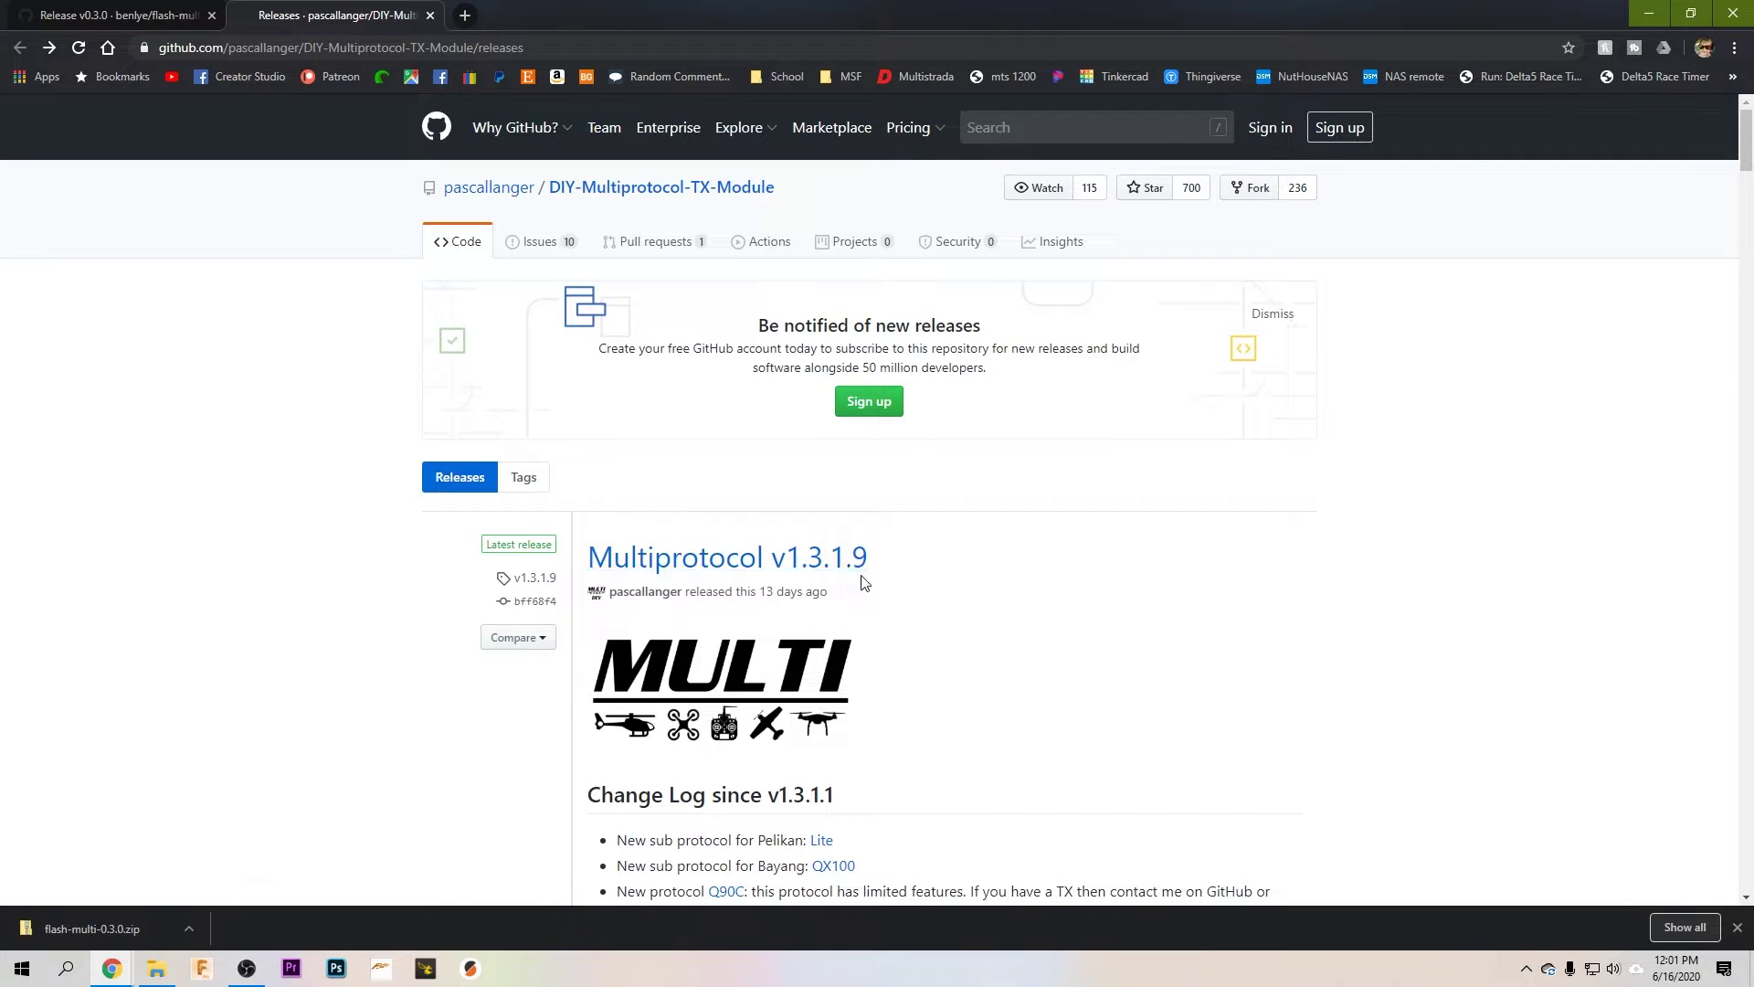
# Open the Multiprotocol v1.3.1.9 release and get the multi-stm-opentx-taer-inv-v1.3.1.9.bin firmware from its Assets.
pyautogui.click(812, 576)
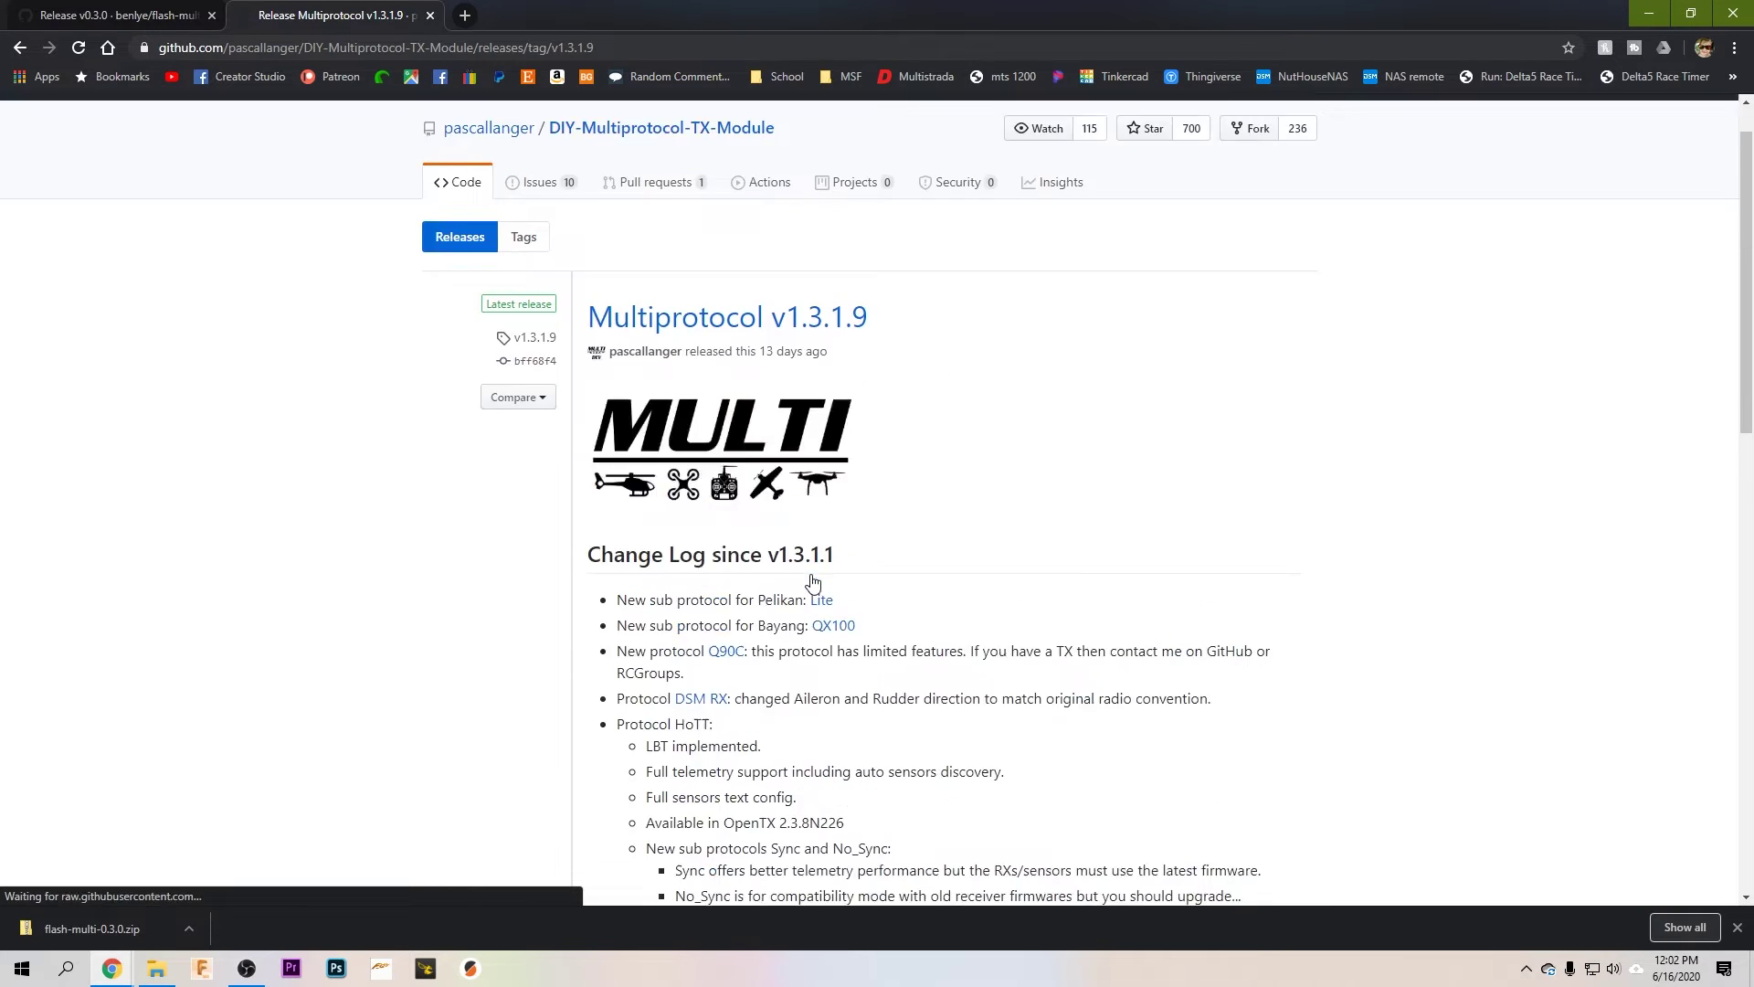
pyautogui.scroll(-10, 813, 581)
pyautogui.scroll(-3, 812, 581)
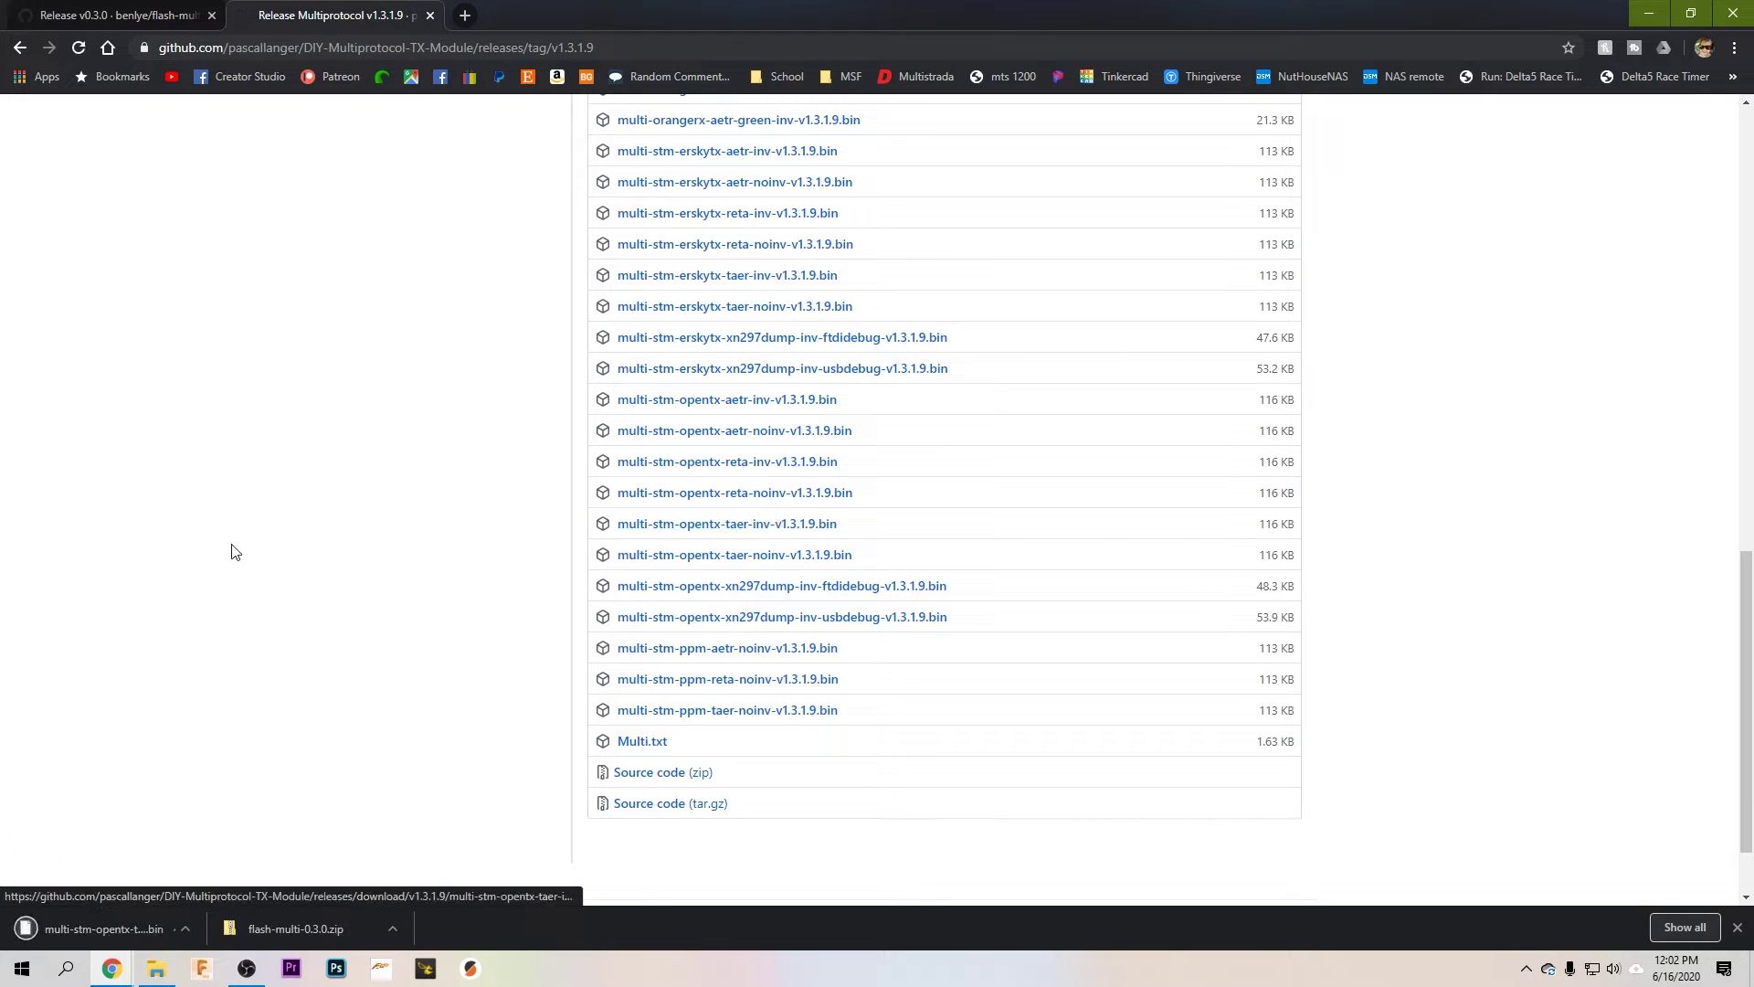
pyautogui.rightClick(156, 968)
# Extract flash-multi-0.3.0.zip in Downloads and open the extracted flash-multi-0.3.0 folder.
pyautogui.click(141, 480)
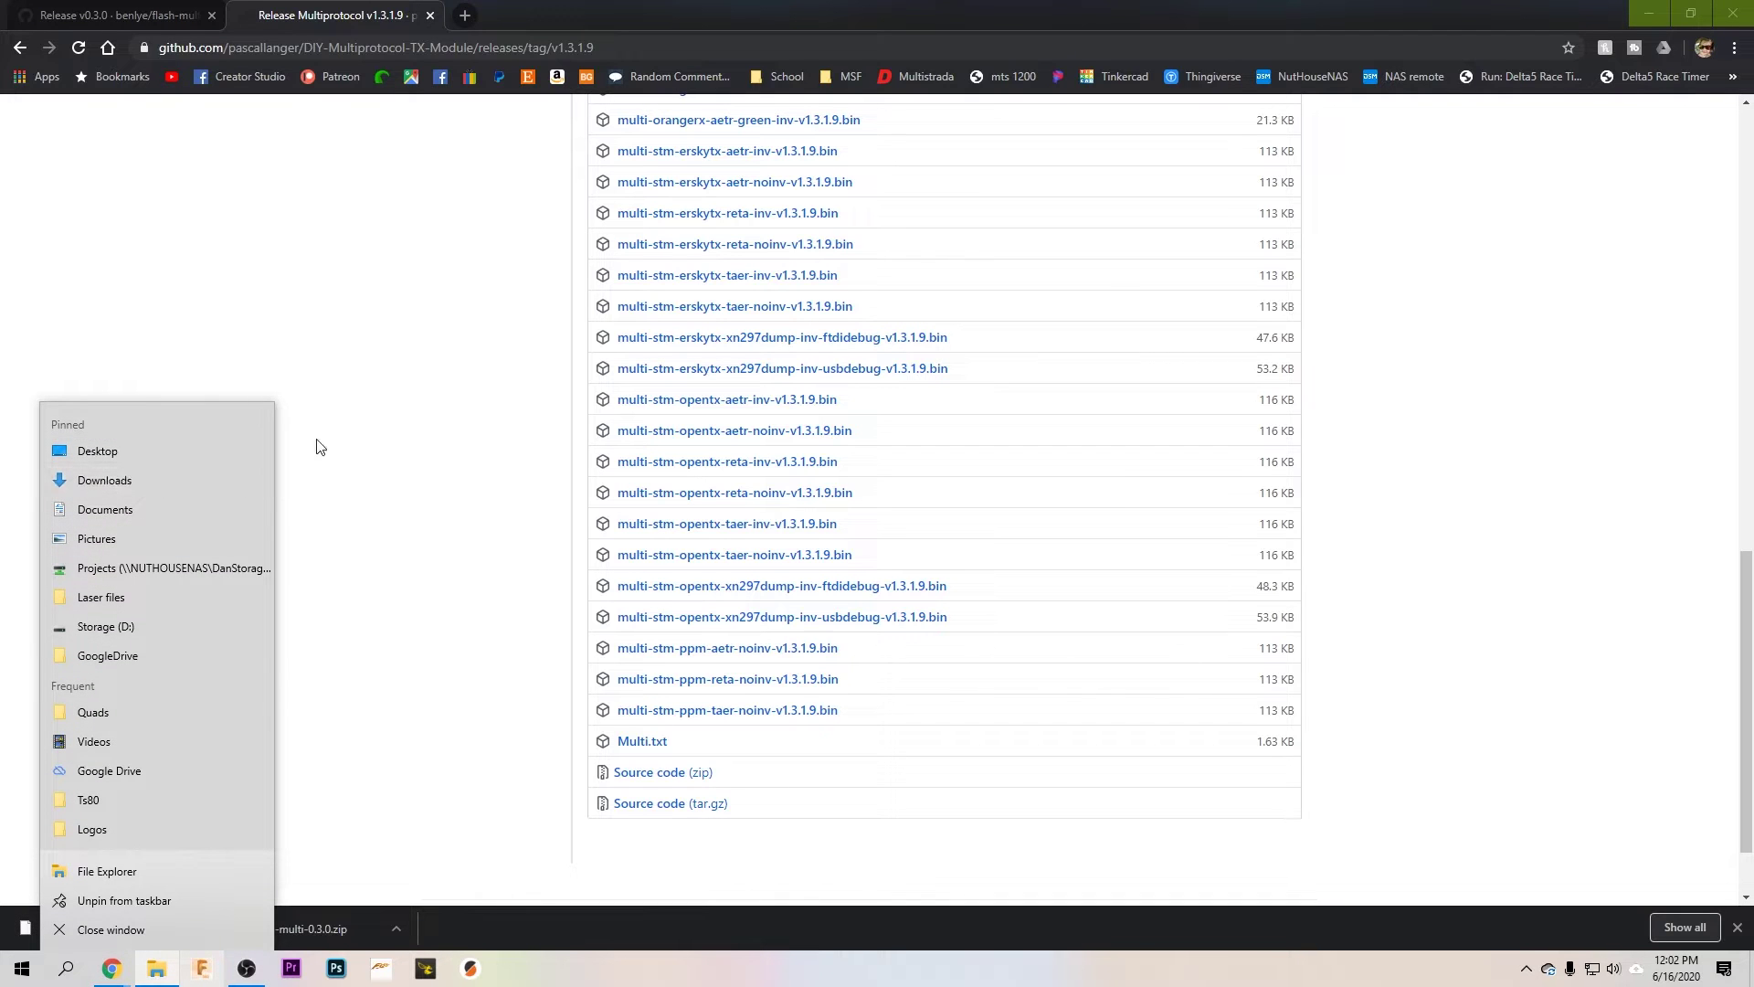
pyautogui.rightClick(612, 541)
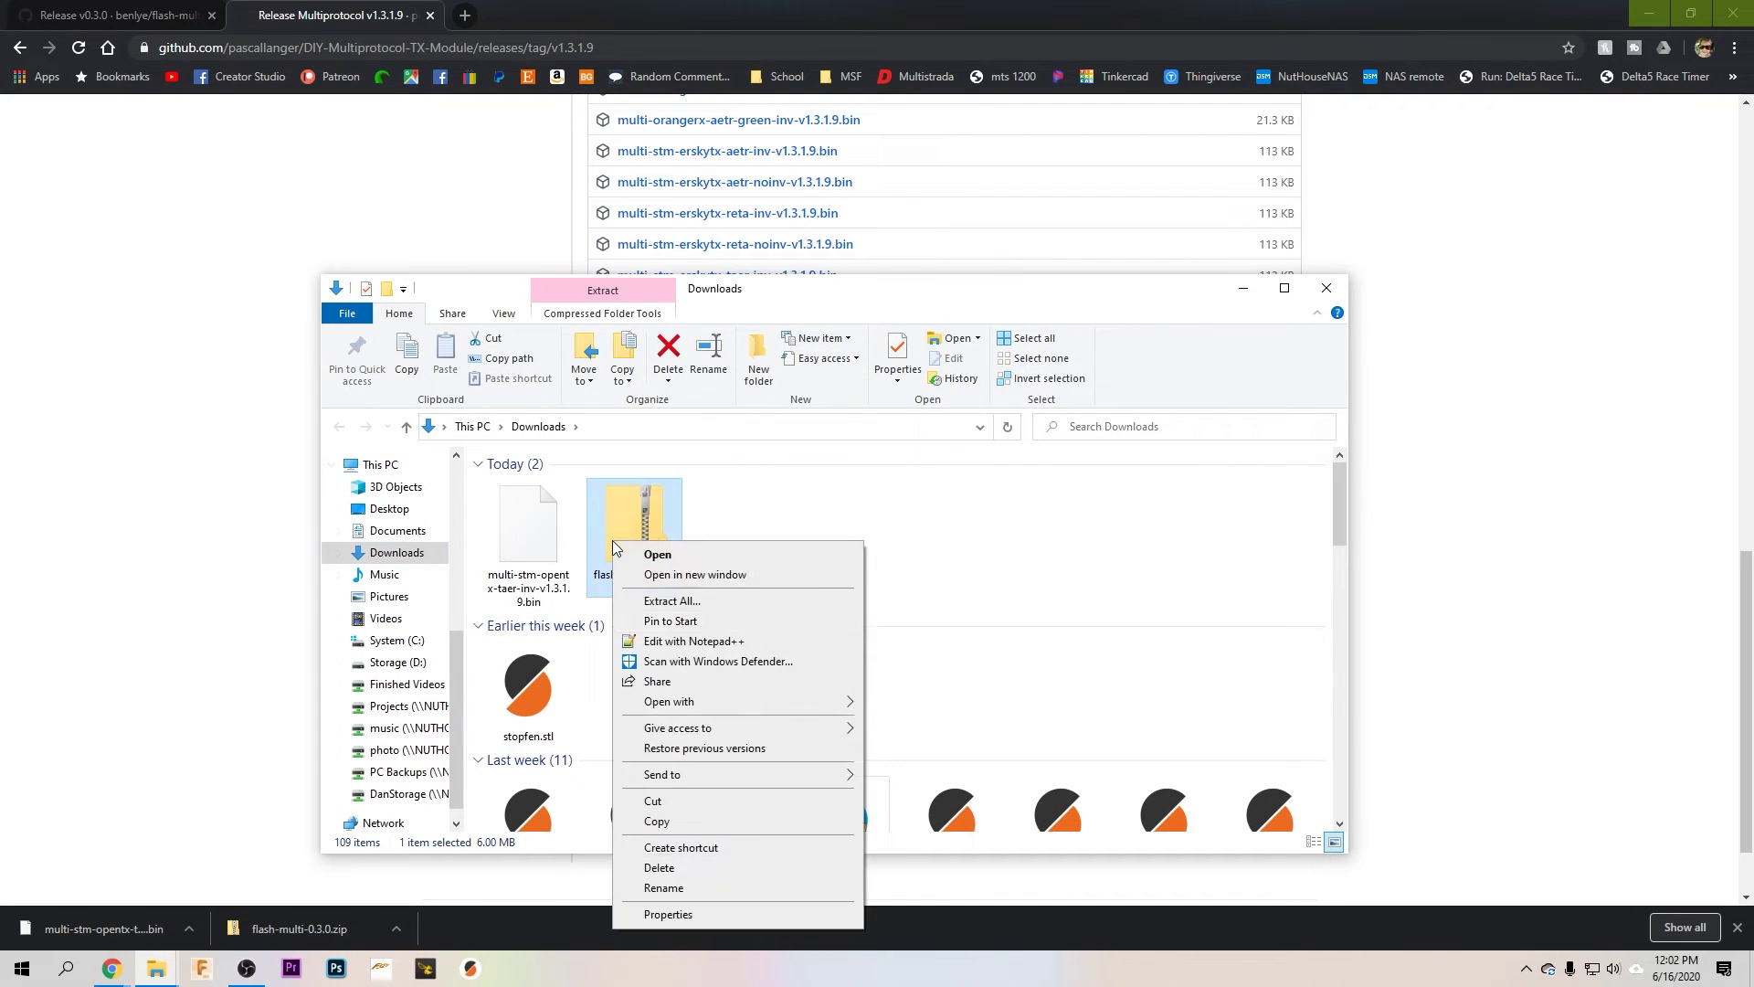
pyautogui.click(707, 613)
pyautogui.click(1037, 660)
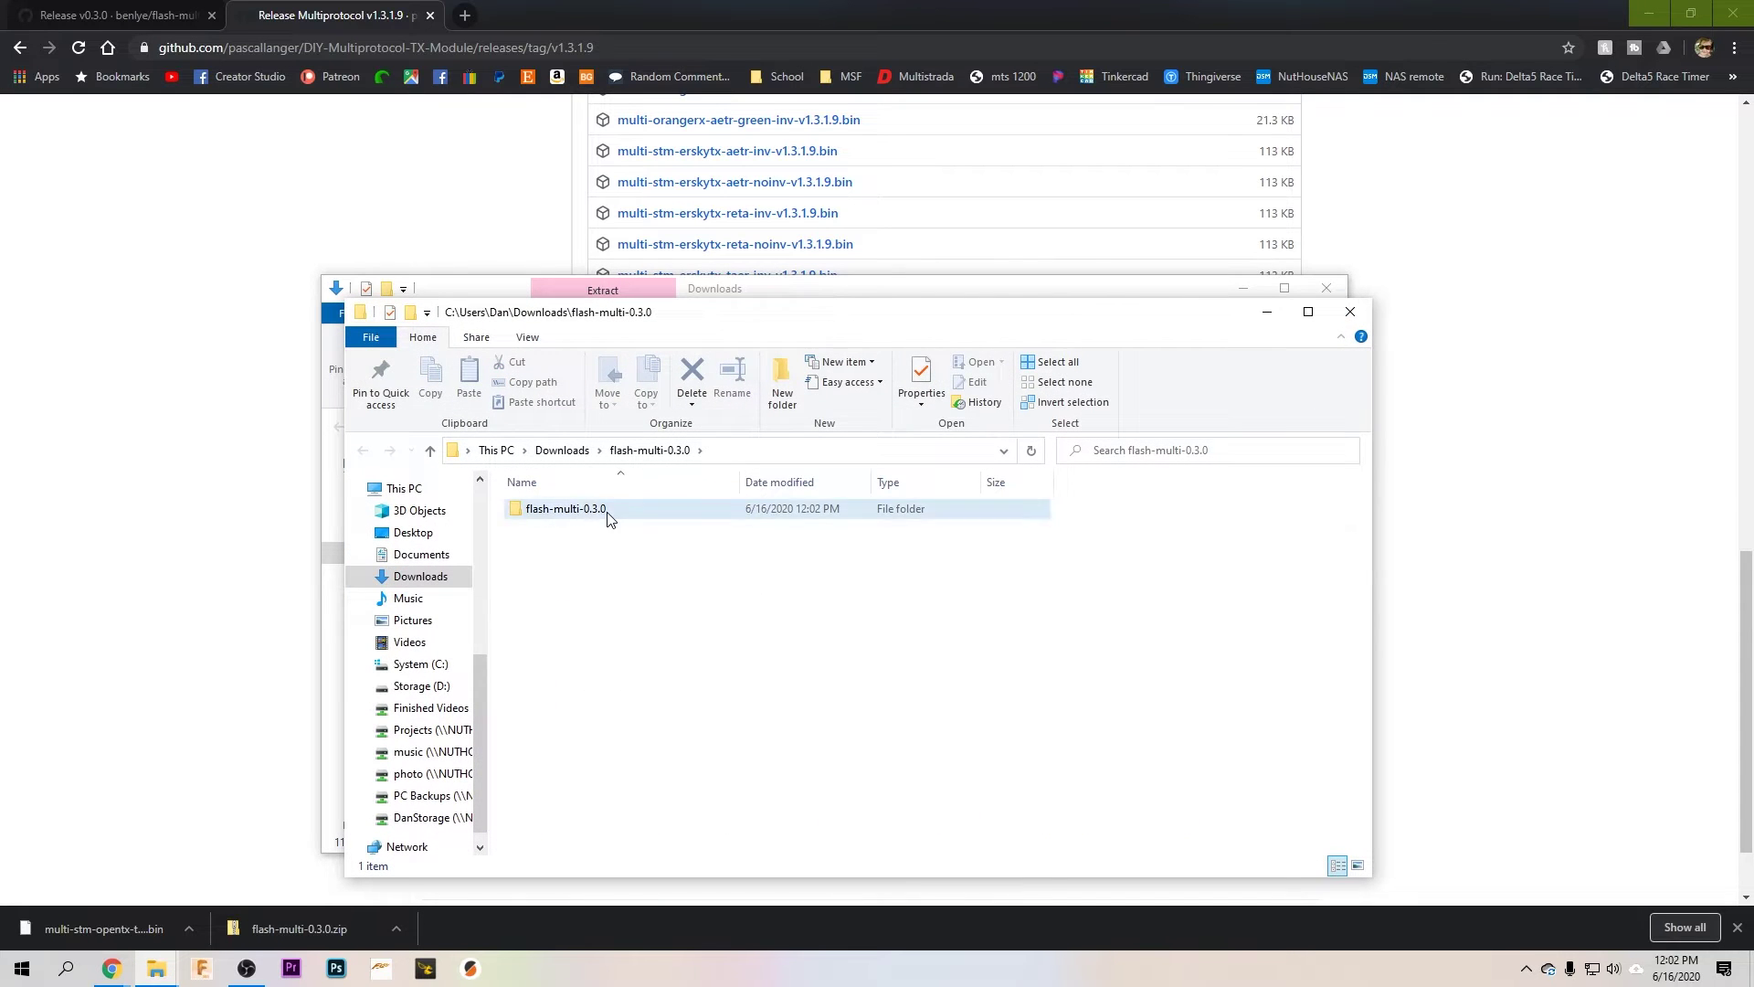
pyautogui.doubleClick(607, 511)
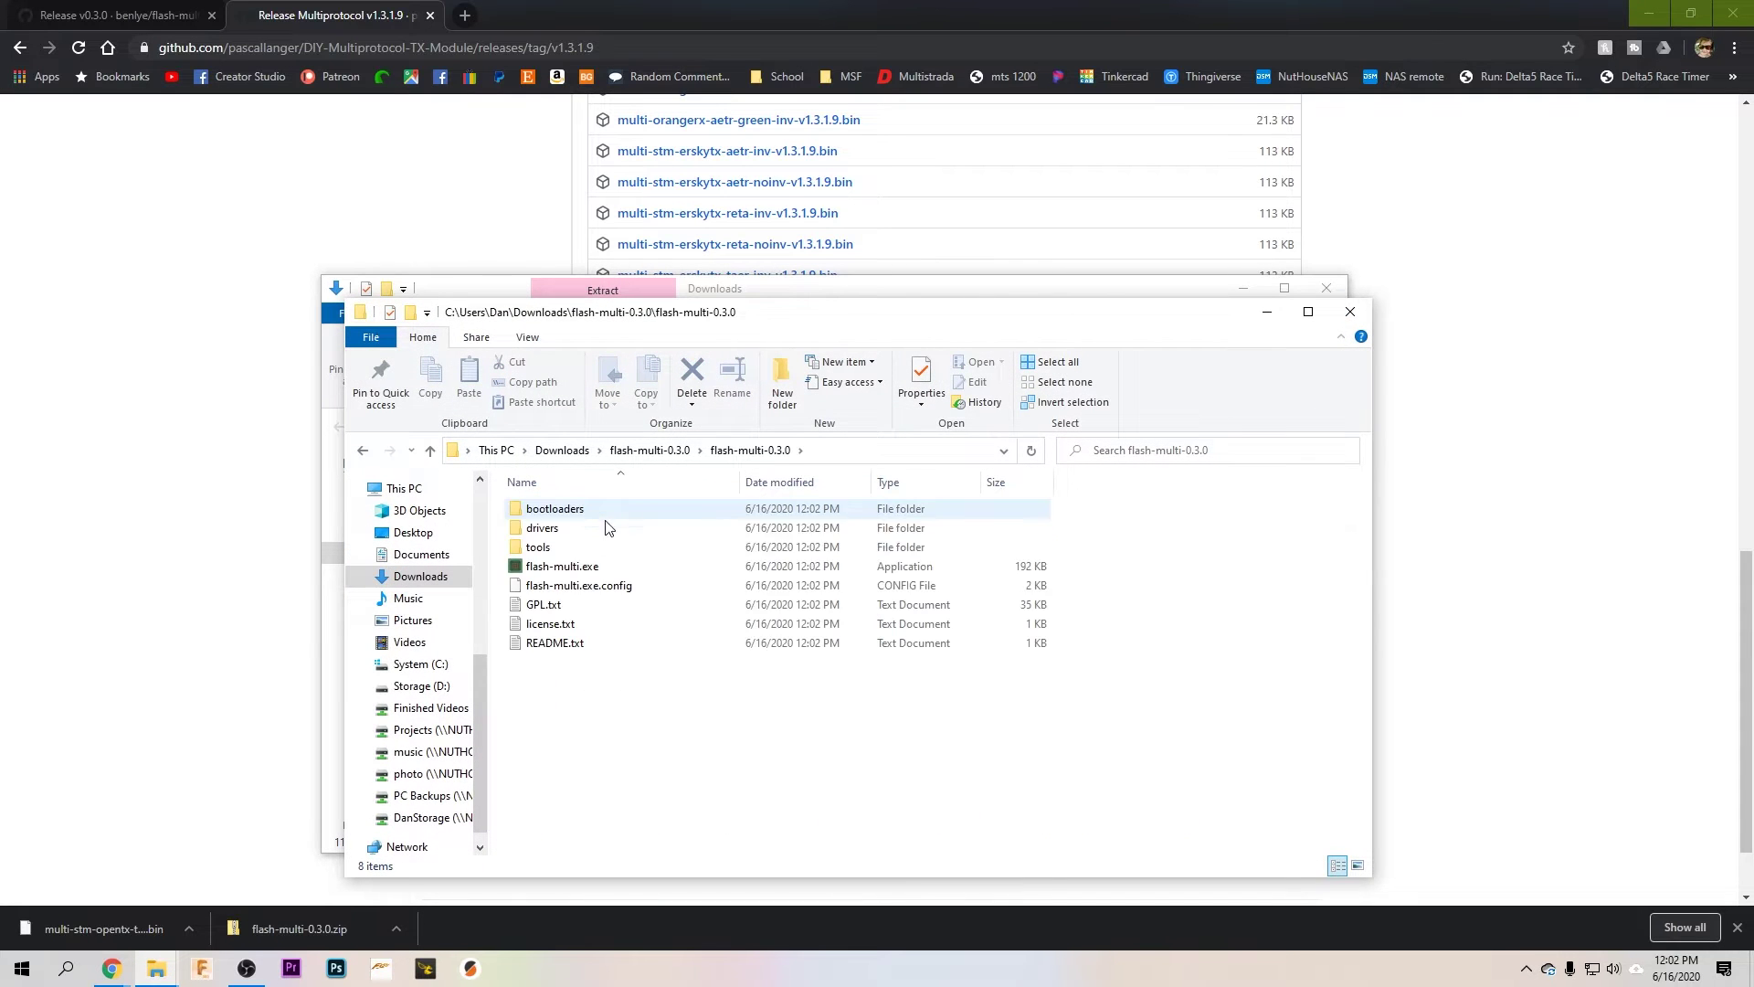
# Launch flash-multi.exe, allowing it to run past the unrecognized-app warning.
pyautogui.click(577, 573)
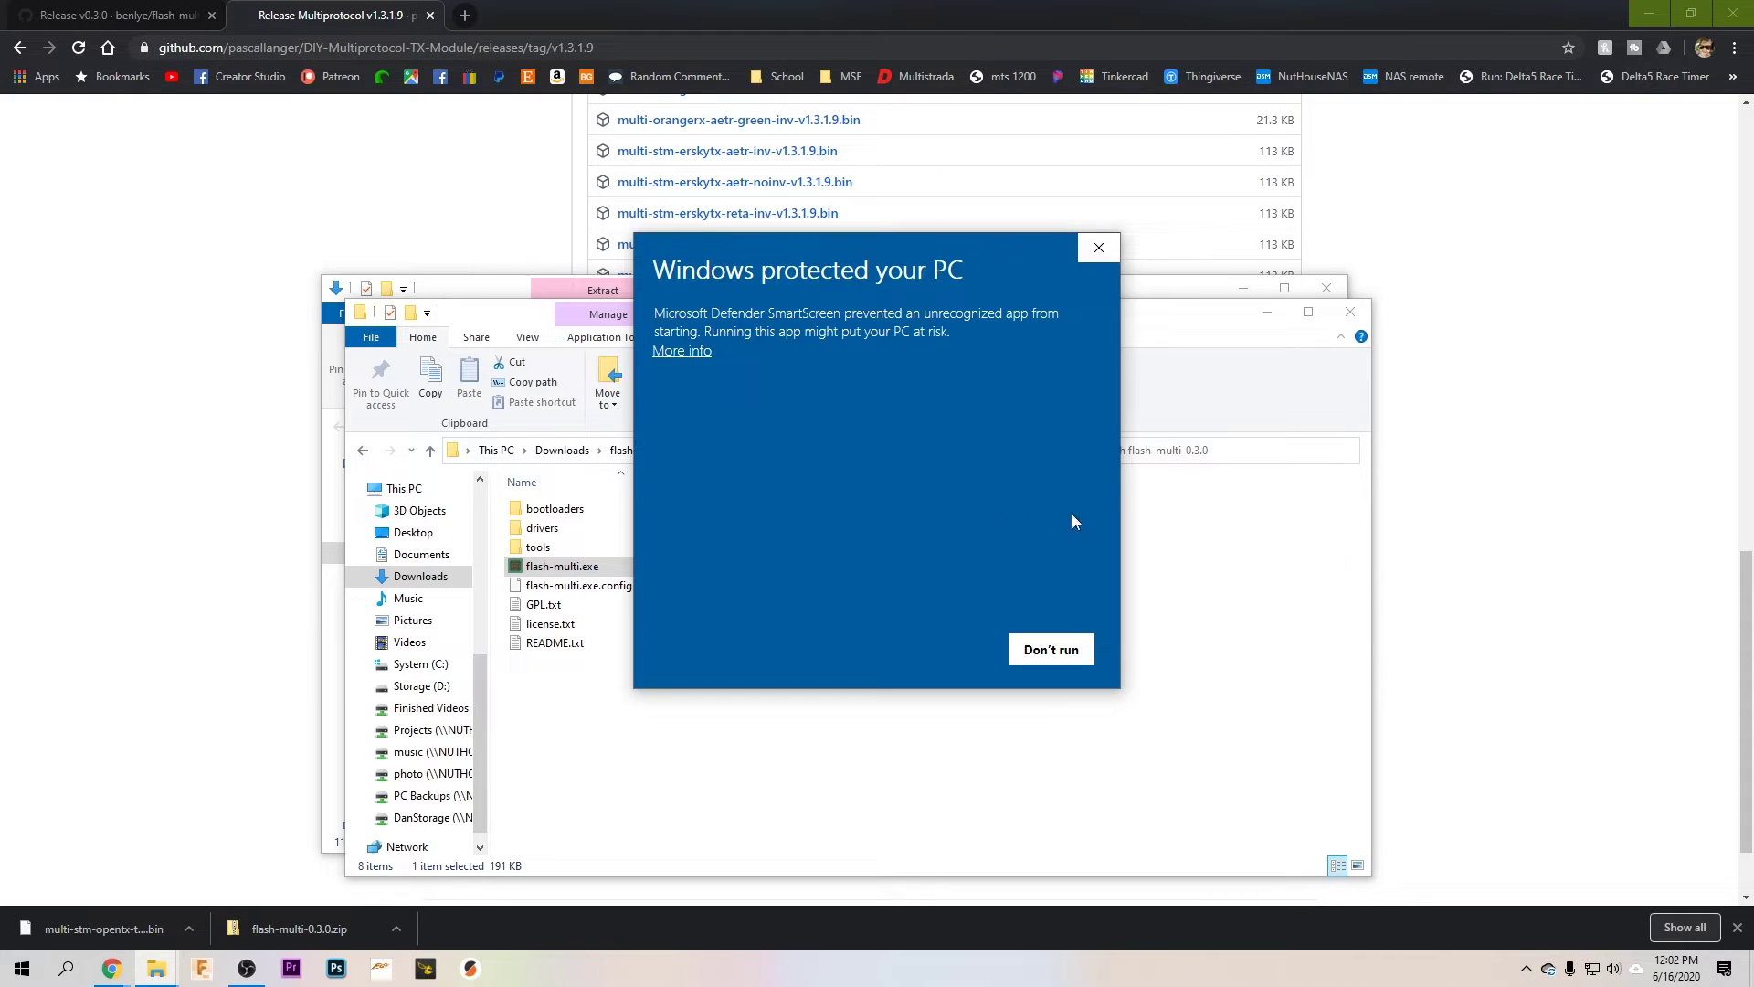
pyautogui.click(685, 352)
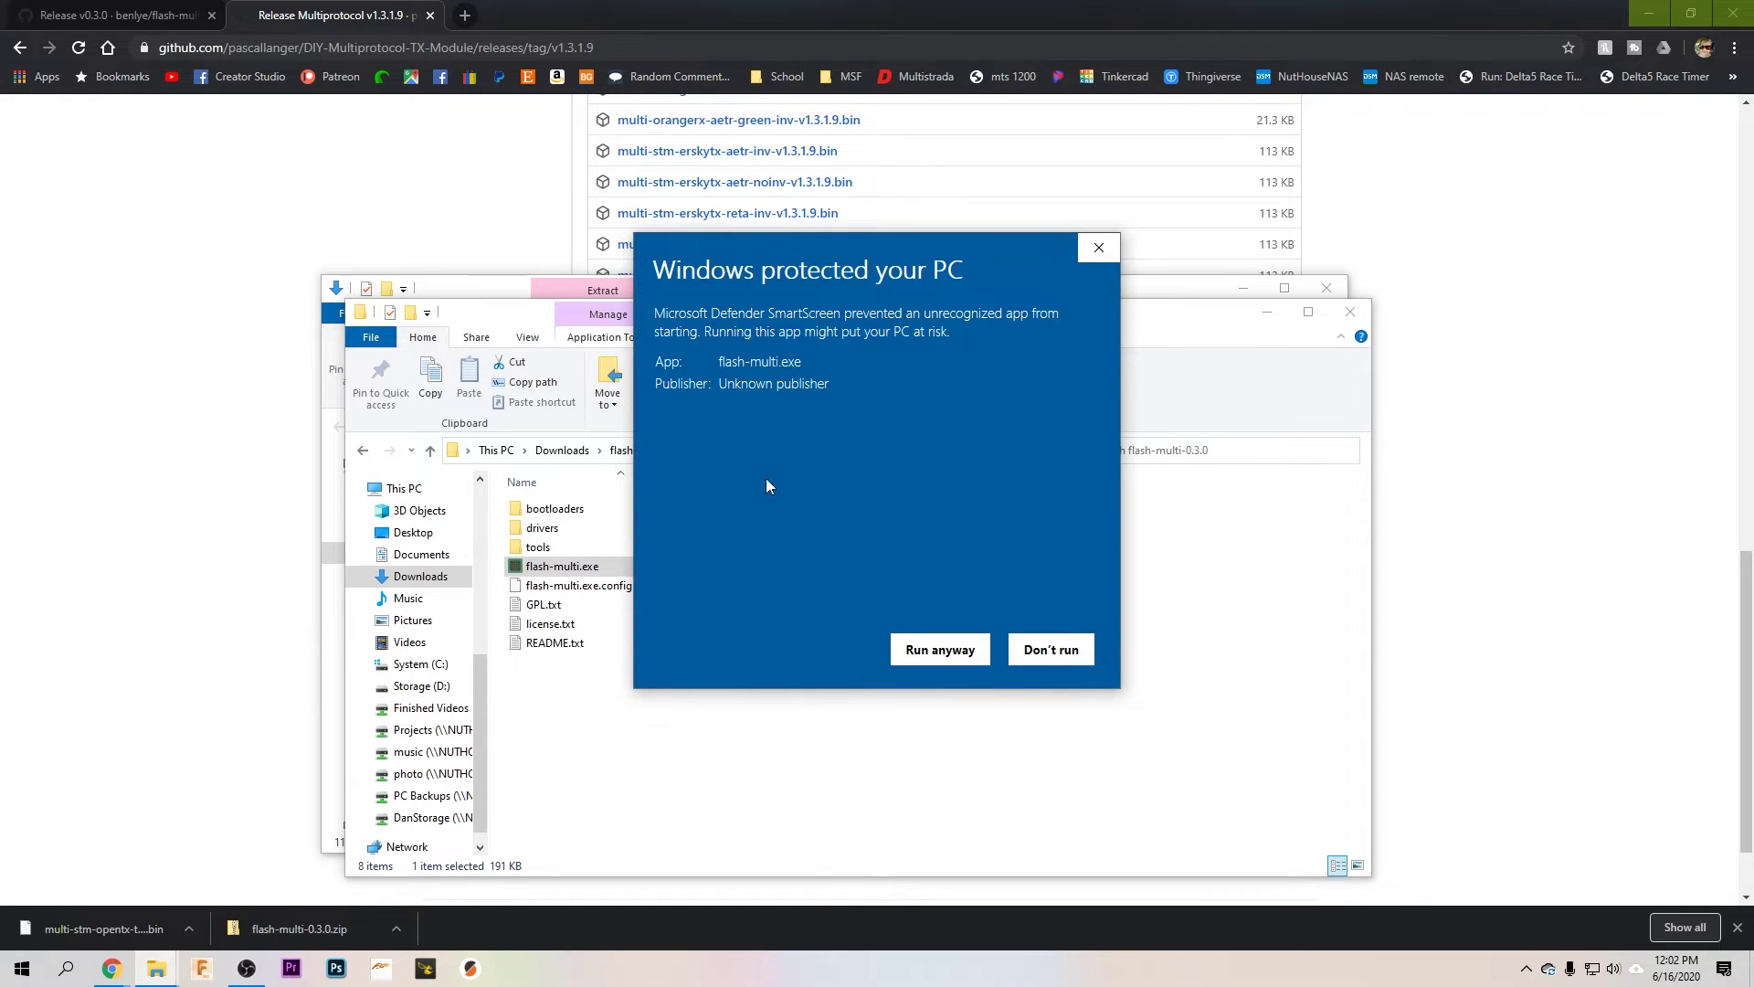
pyautogui.click(942, 651)
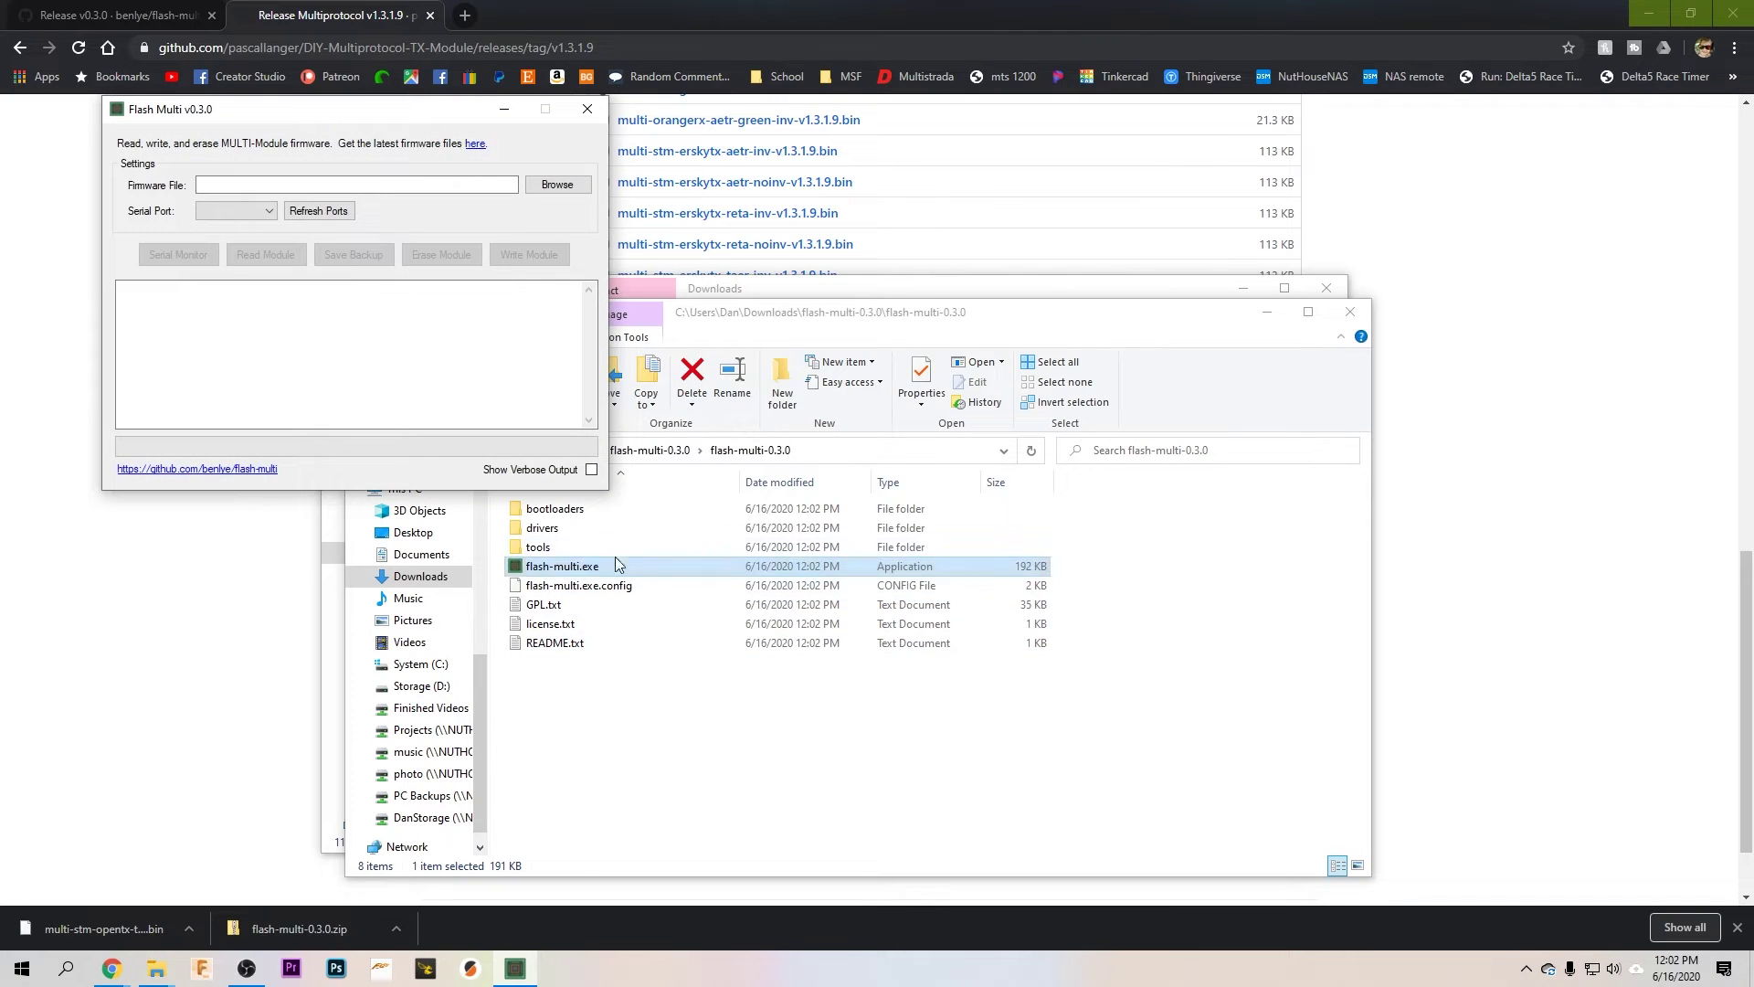
# Minimize Chrome and place an enlarged Flash Multi window at the upper right beside the camera view.
pyautogui.moveTo(383, 118); pyautogui.dragTo(1440, 208)
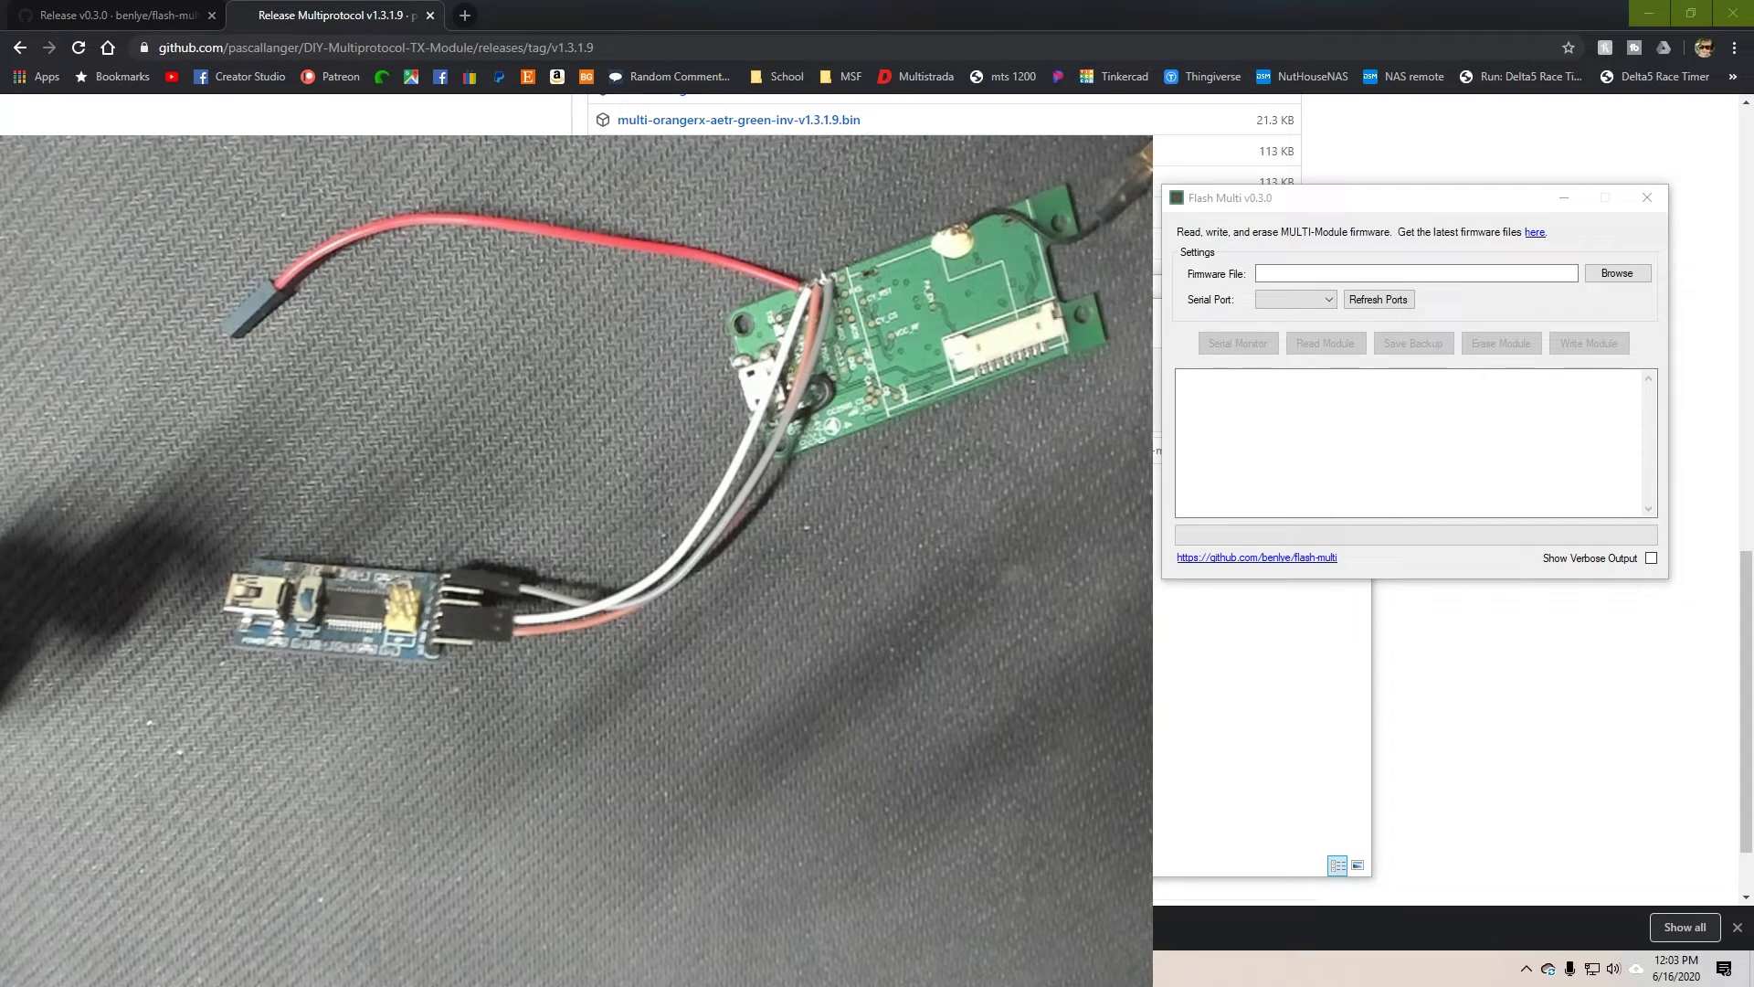
pyautogui.click(1650, 15)
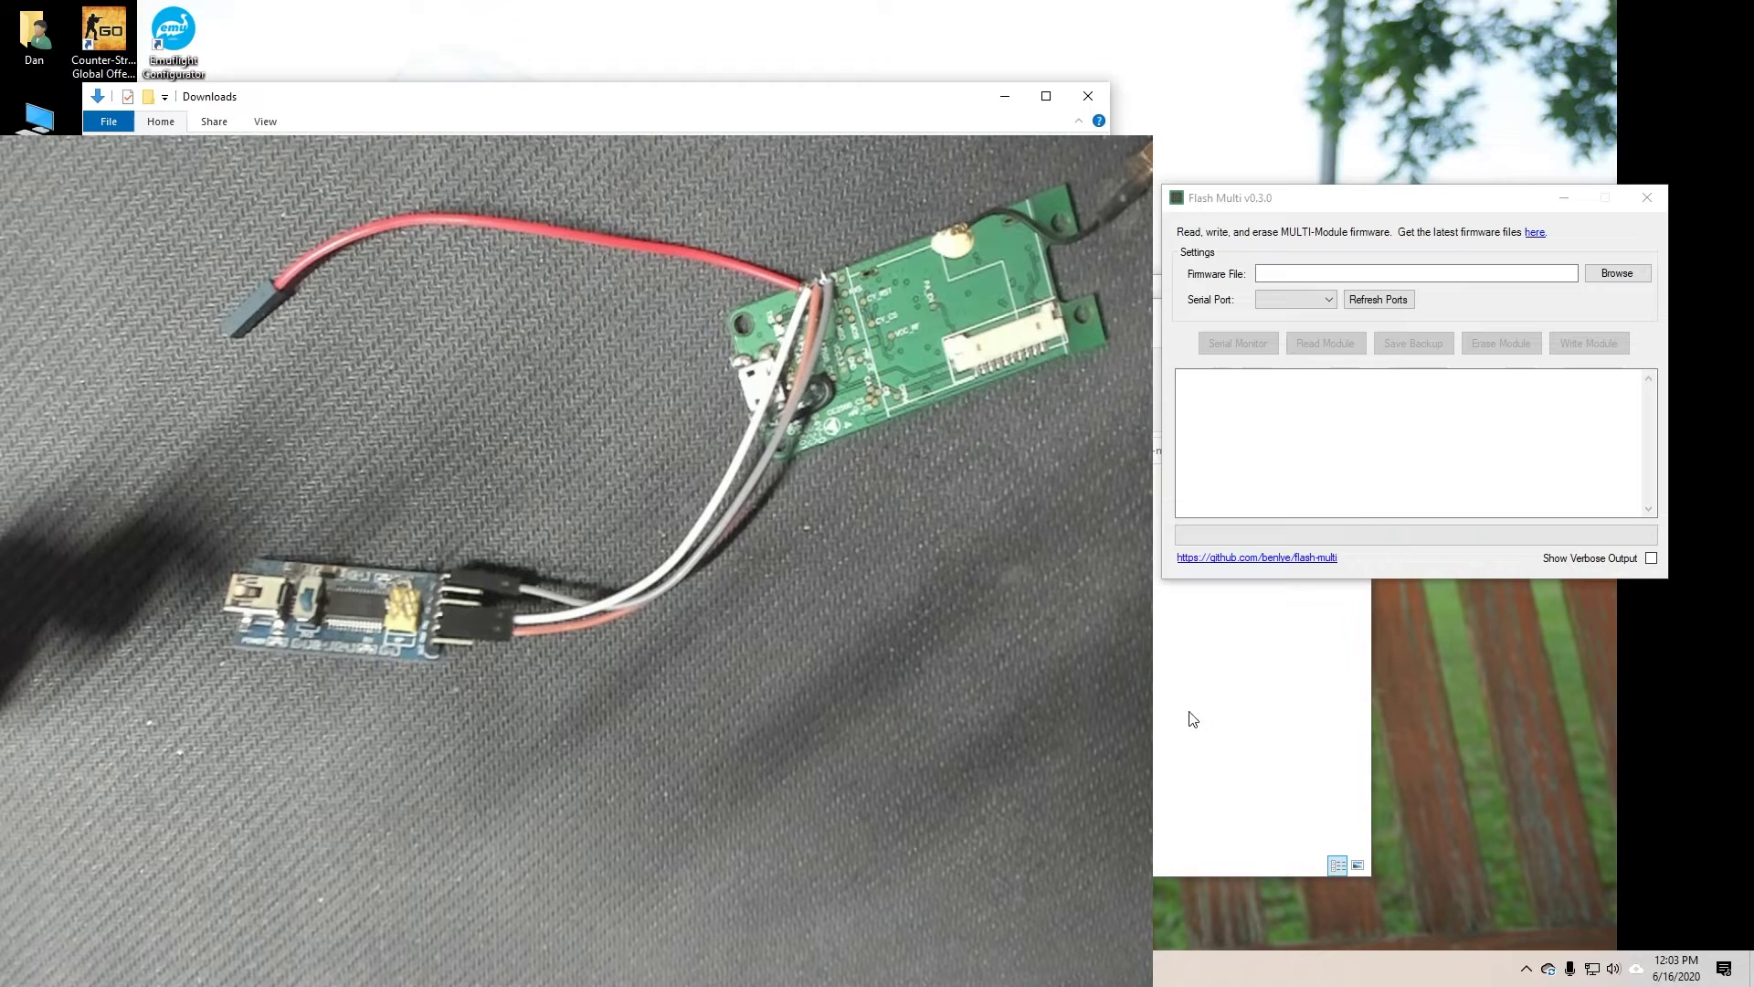
pyautogui.click(1188, 717)
pyautogui.click(1280, 274)
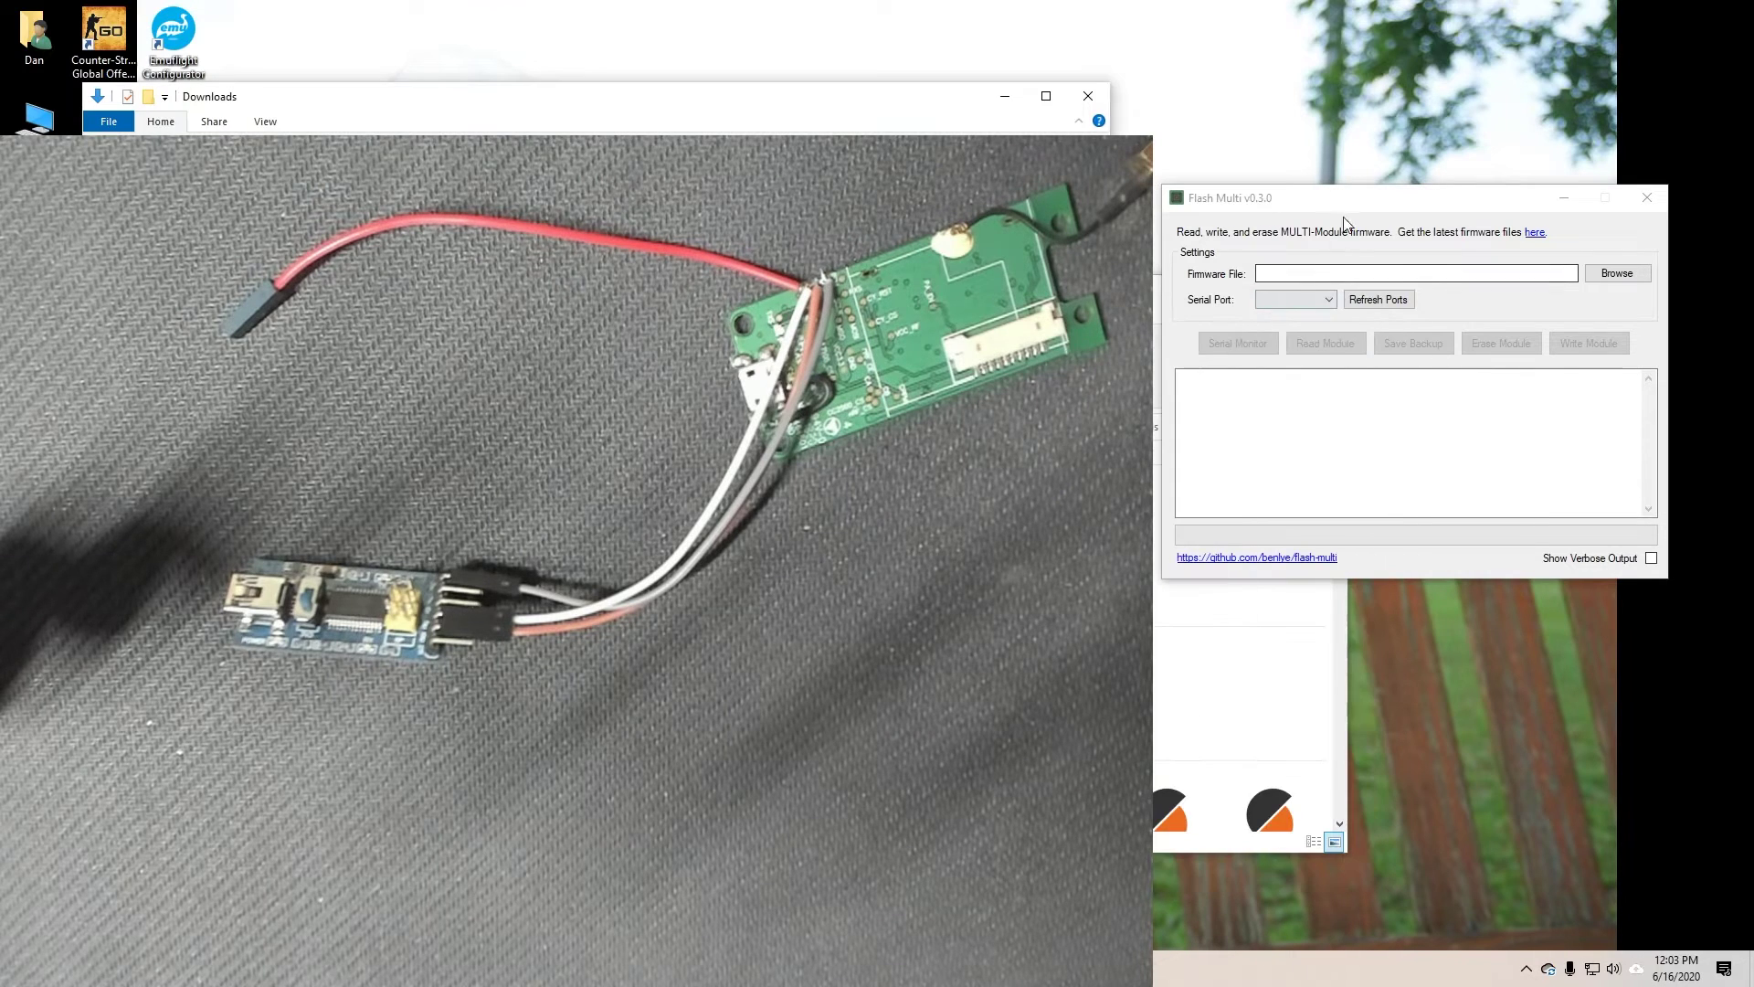
pyautogui.moveTo(1366, 189); pyautogui.dragTo(1442, 112)
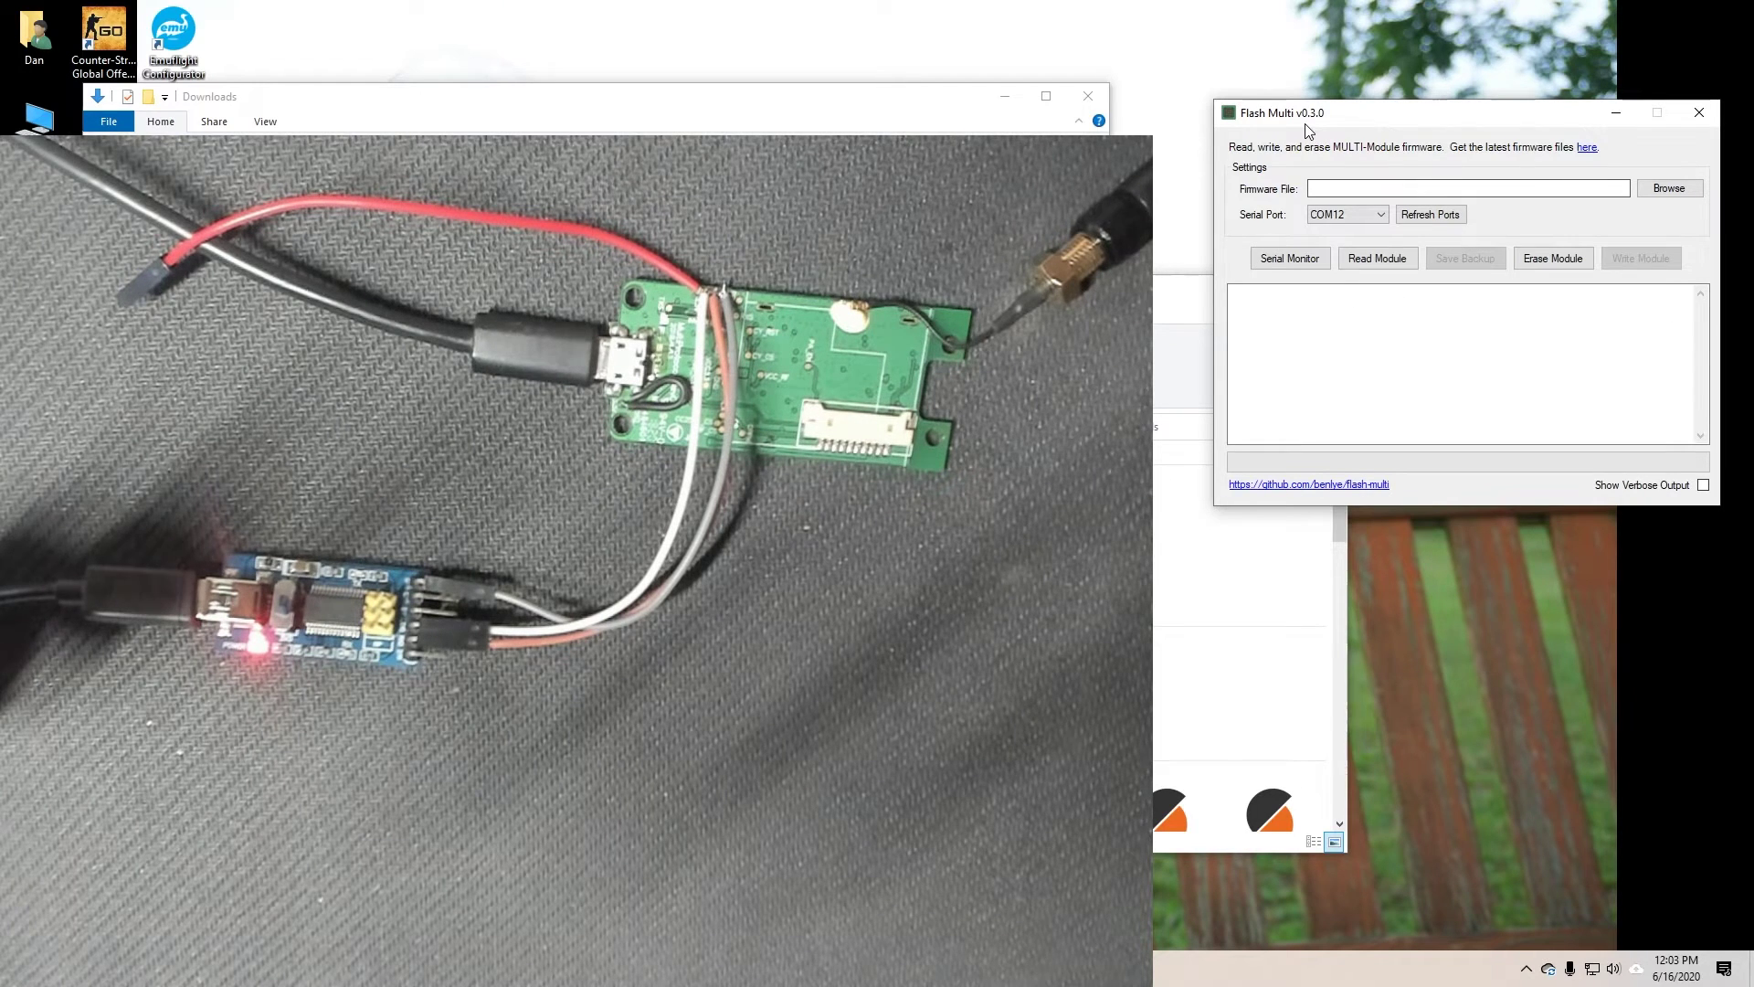
# Read the module on COM12 with verbose output, revealing current firmware version 1.3.0.44.
pyautogui.click(1431, 215)
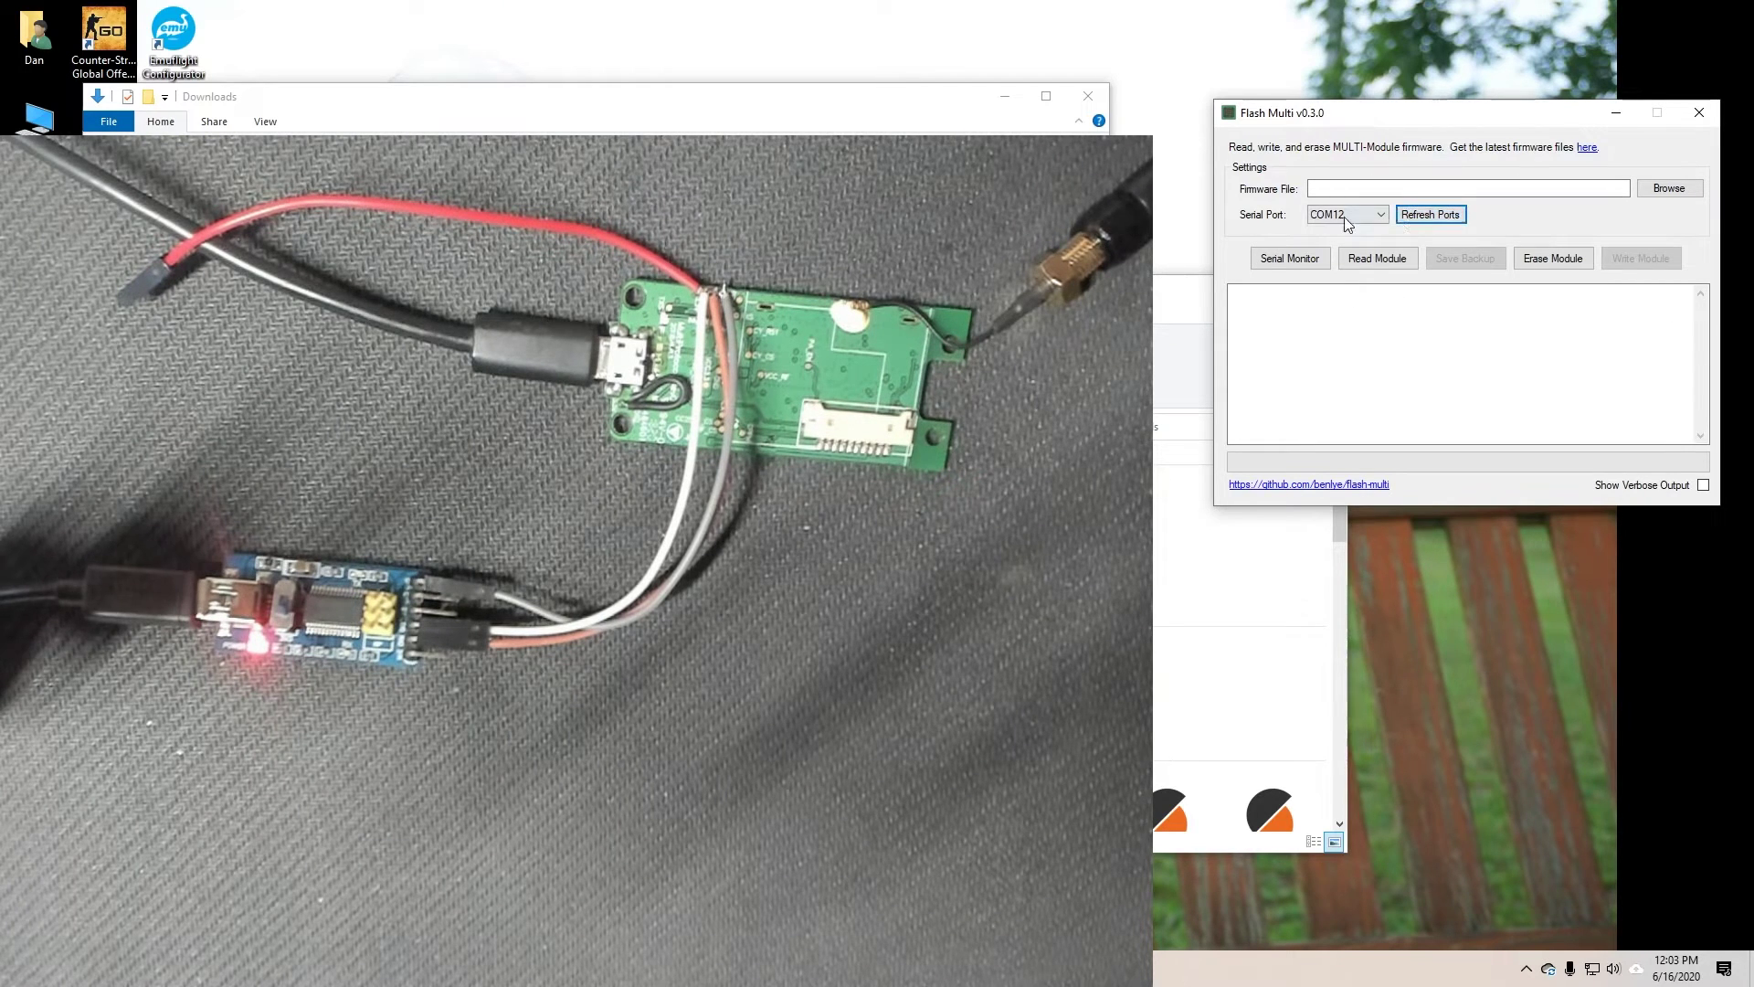
pyautogui.click(1362, 217)
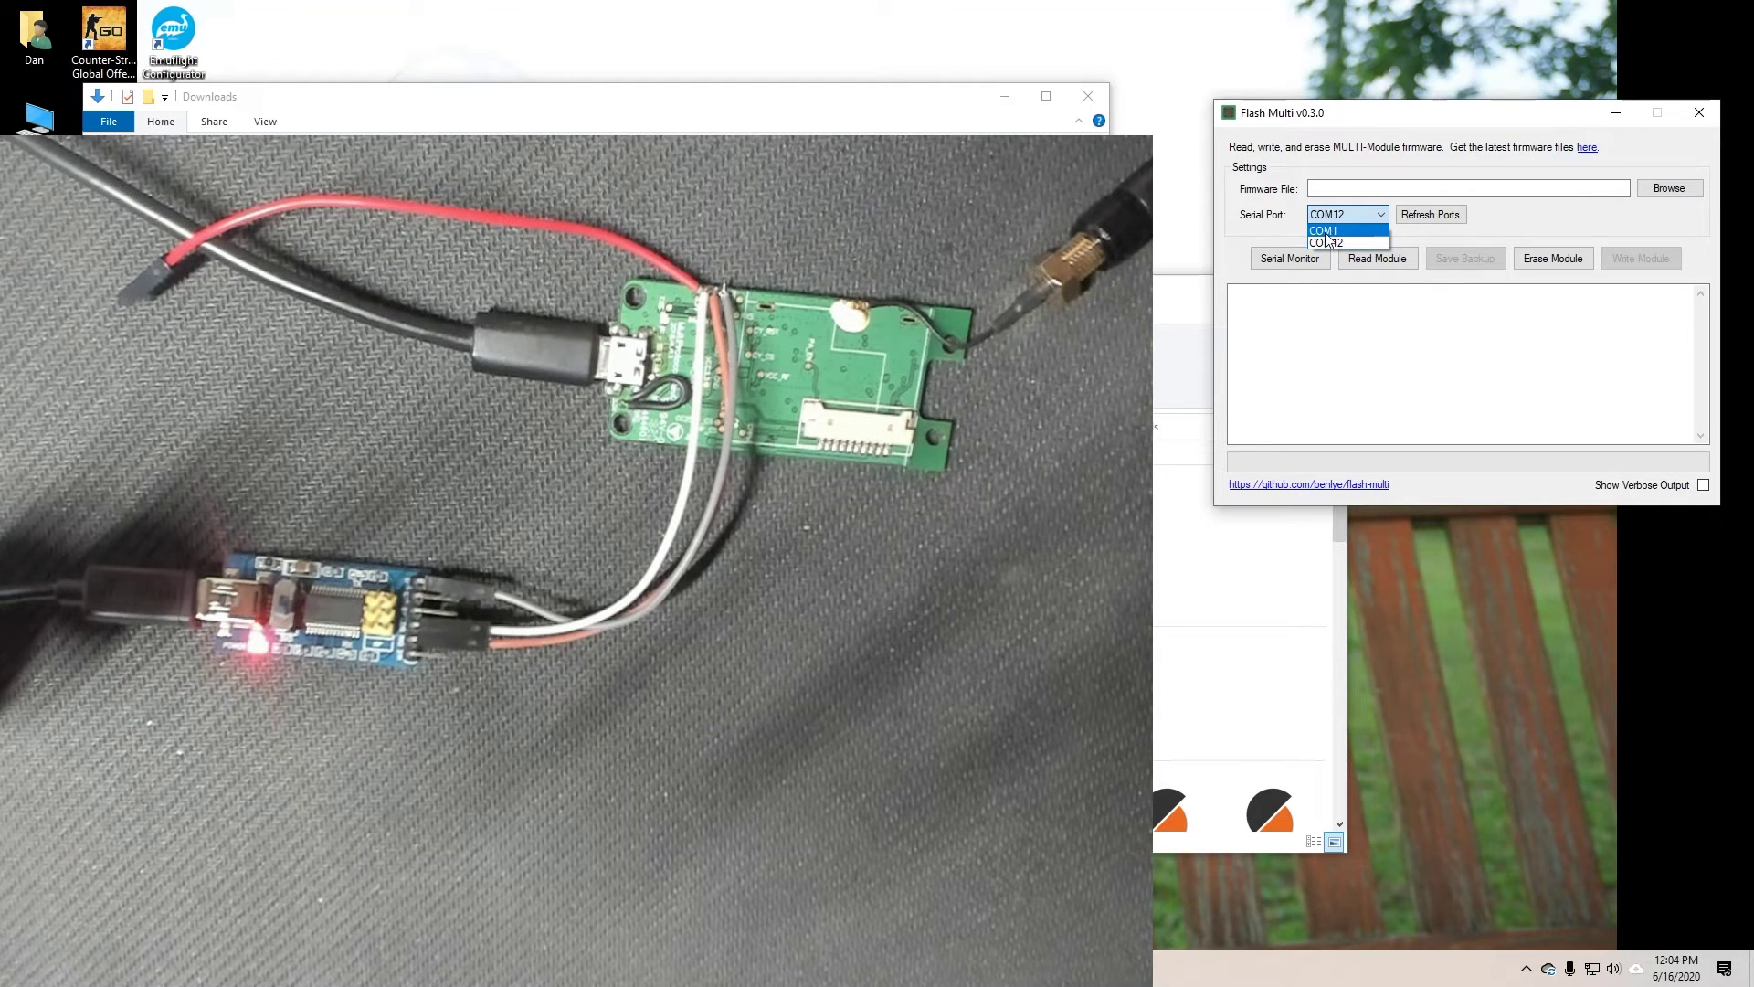
pyautogui.click(1322, 243)
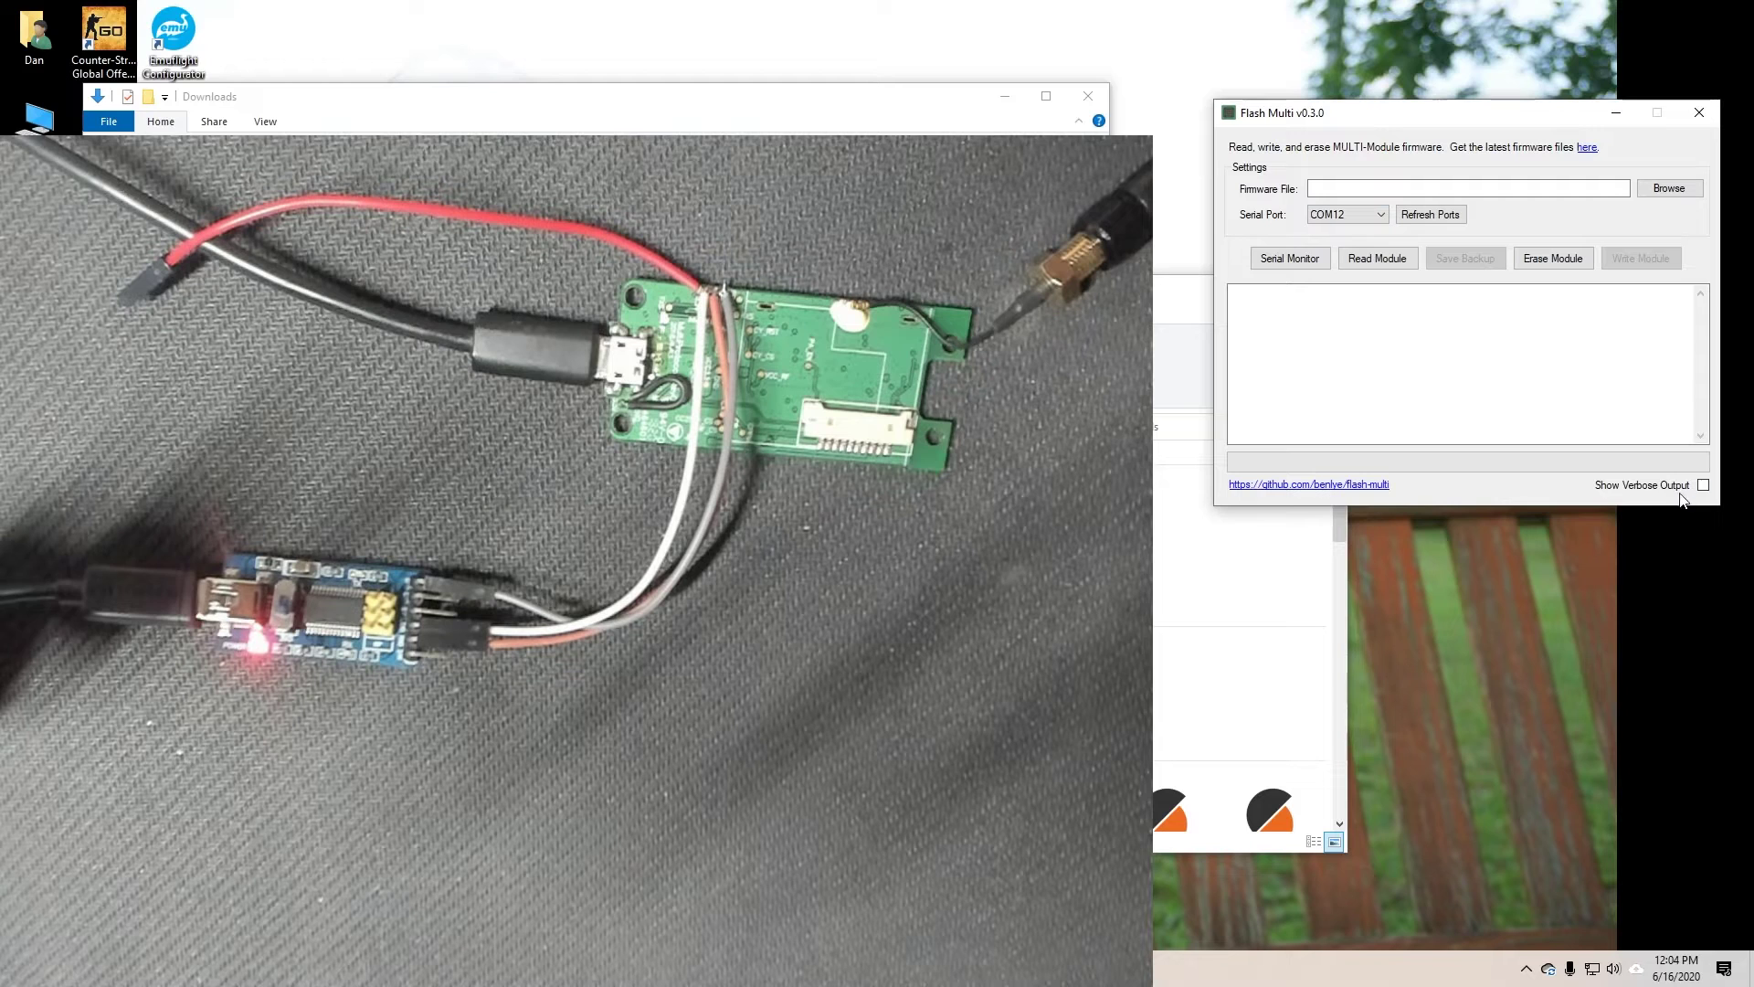
pyautogui.click(1389, 266)
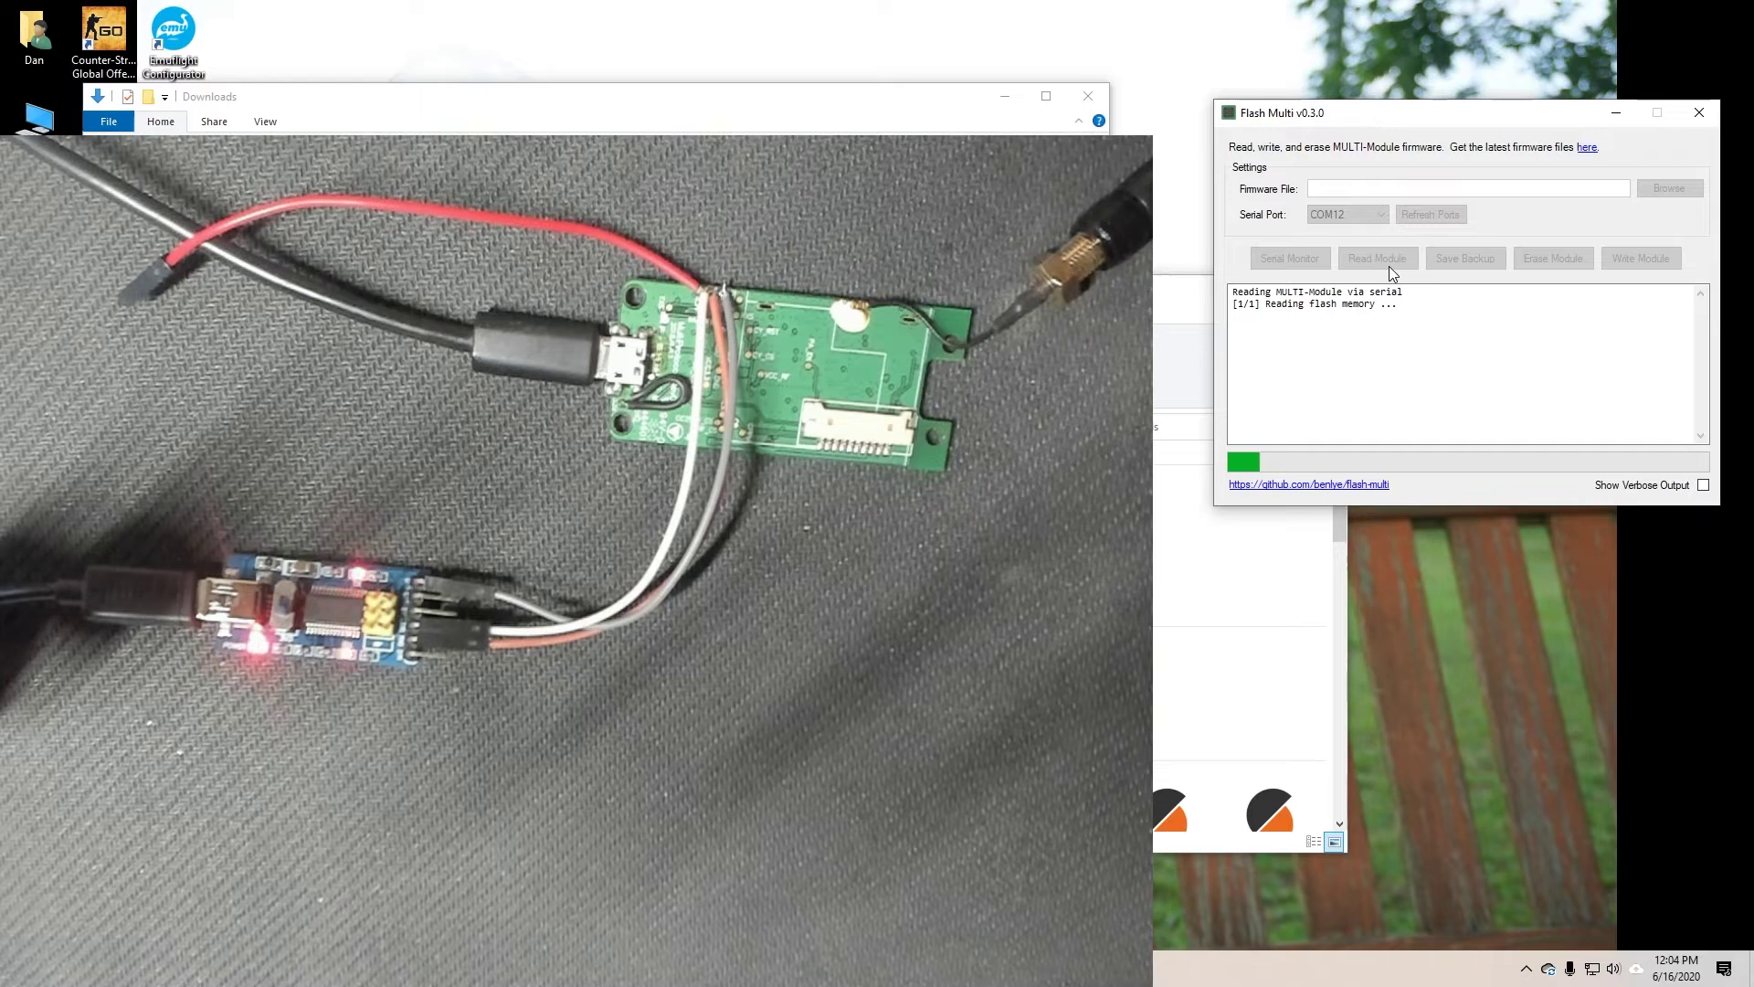
pyautogui.click(1704, 485)
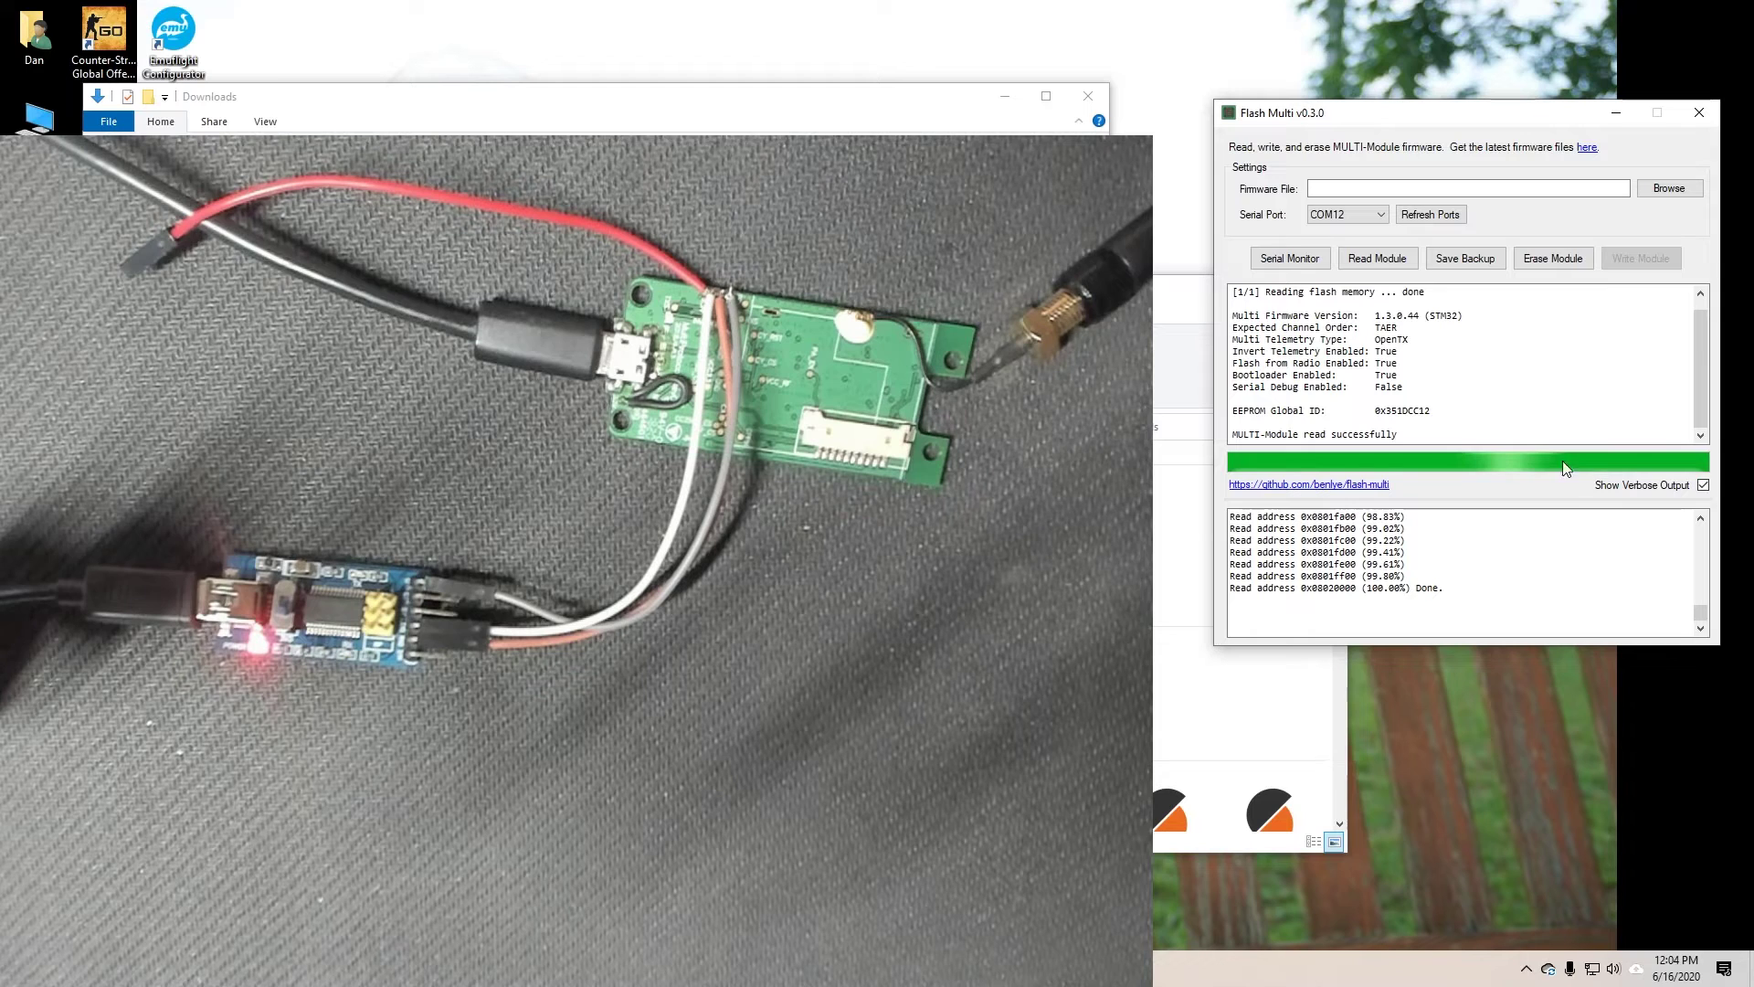
pyautogui.moveTo(1377, 317); pyautogui.dragTo(1410, 316)
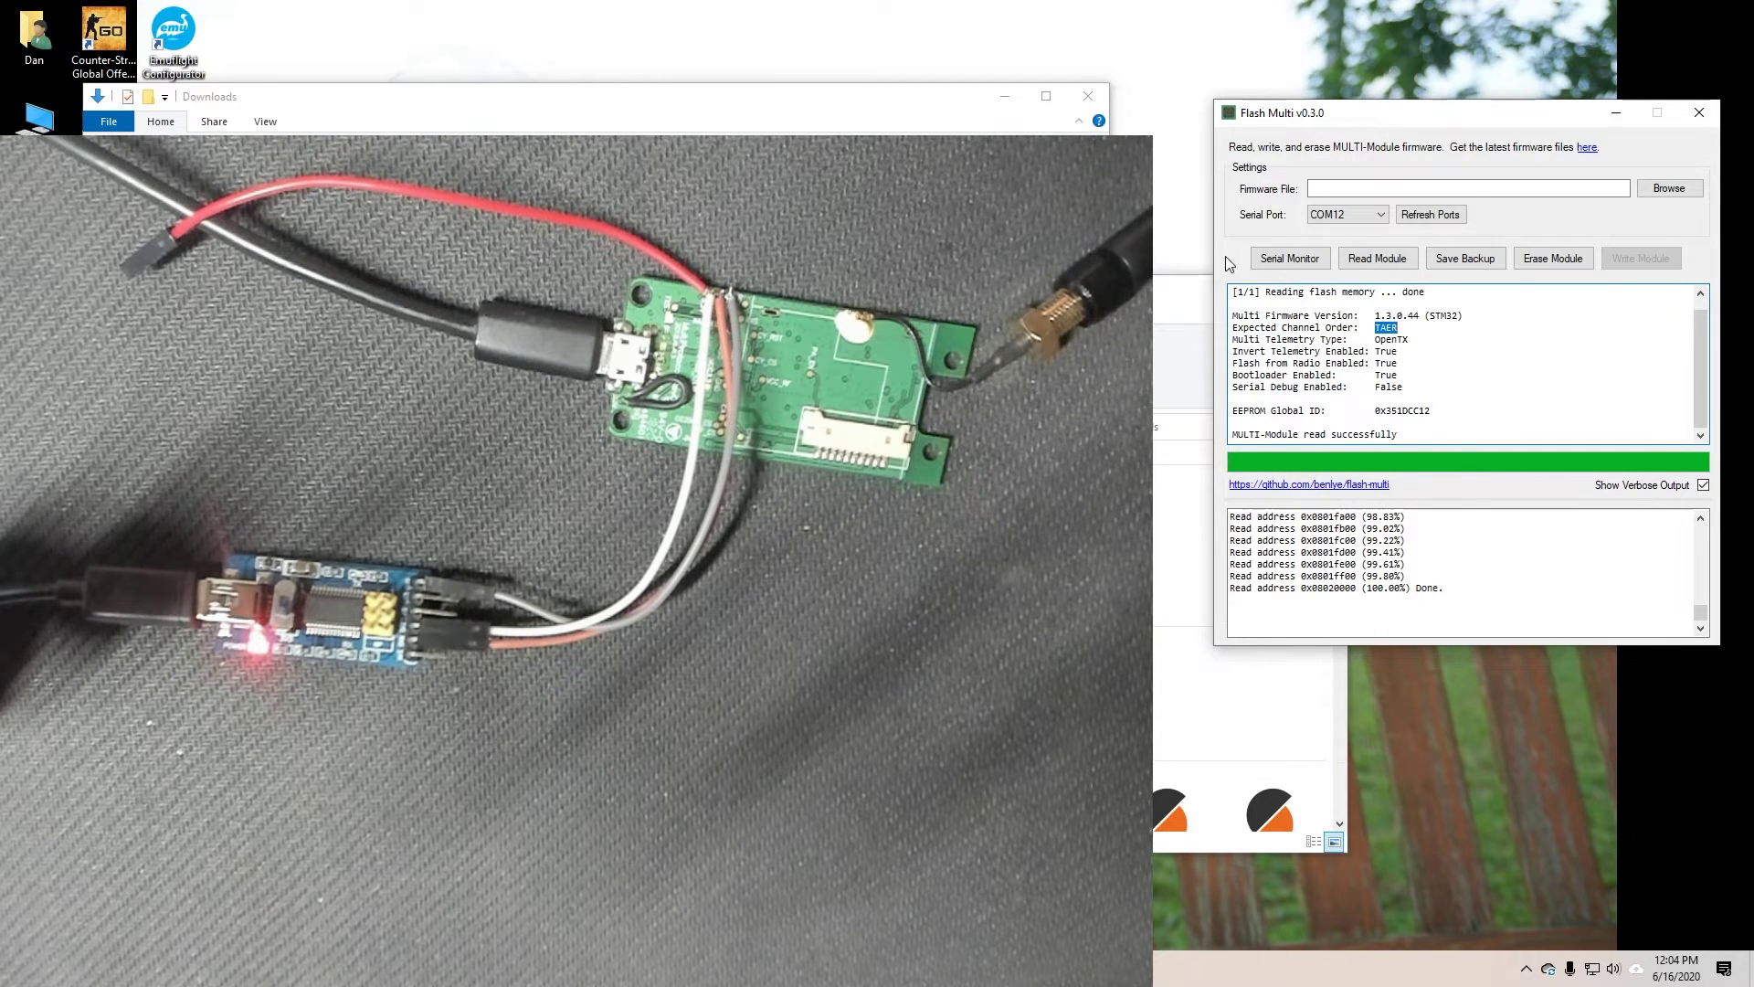
# Load multi-stm-opentx-taer-inv-v1.3.1.9.bin from Downloads and write it to the module.
pyautogui.click(1665, 188)
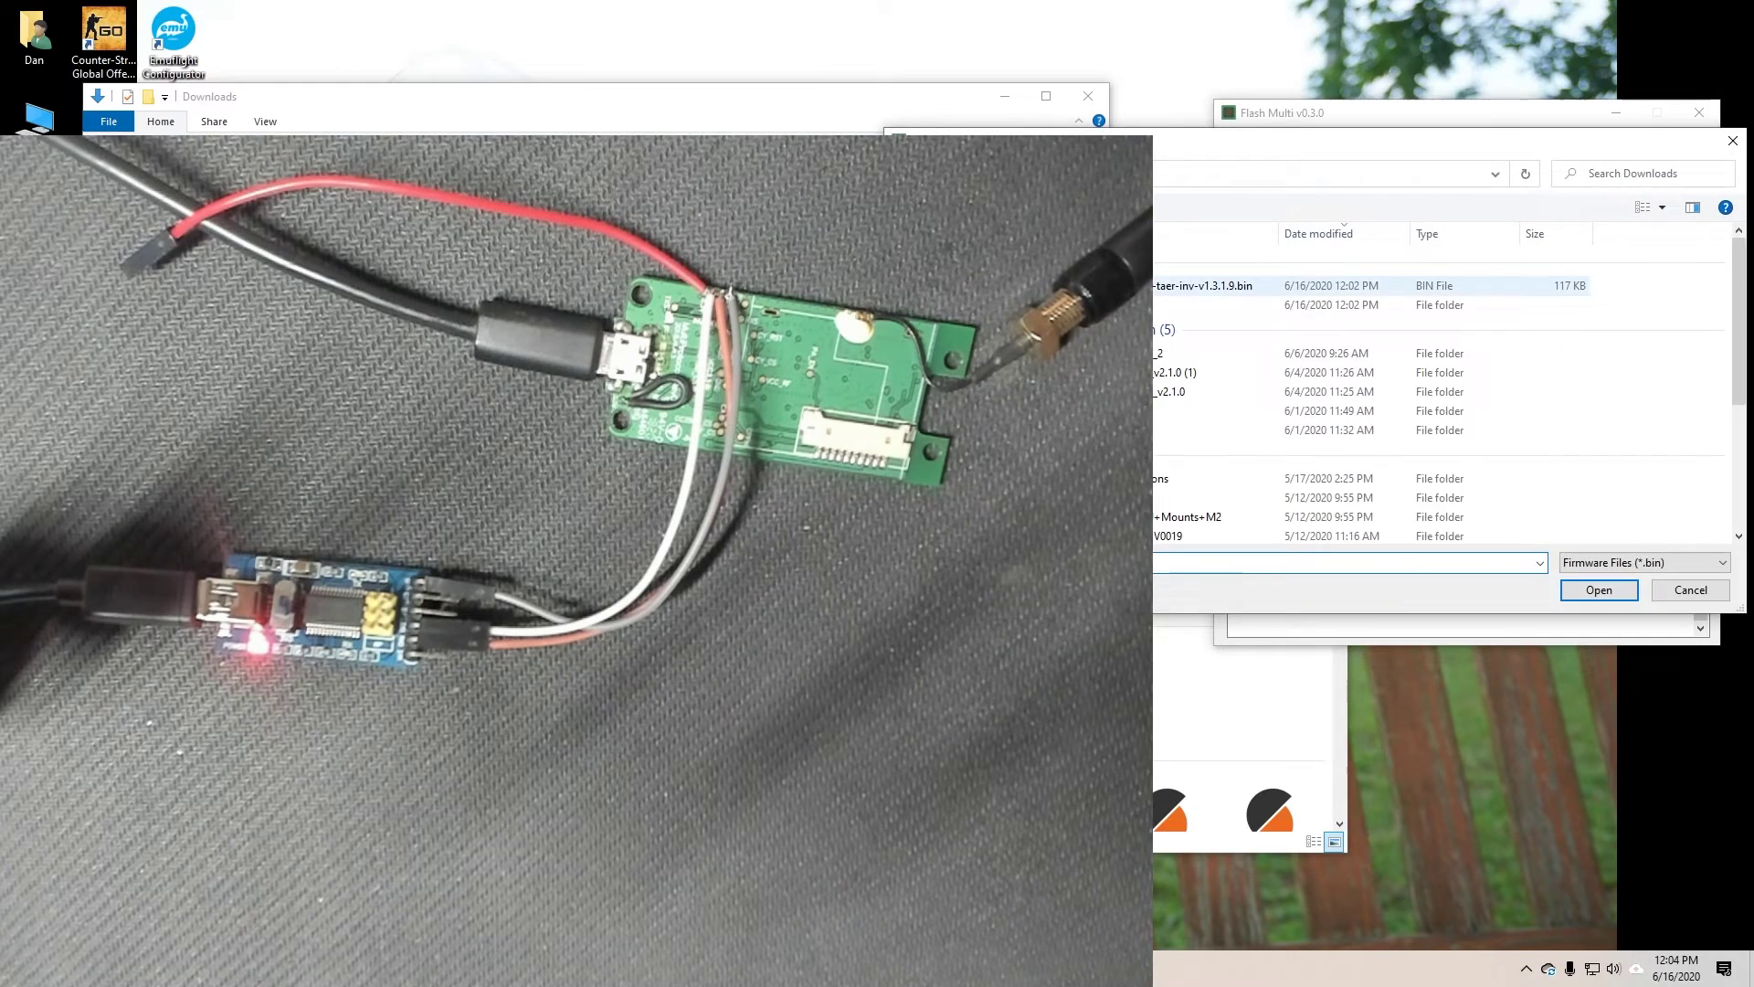
pyautogui.doubleClick(1215, 285)
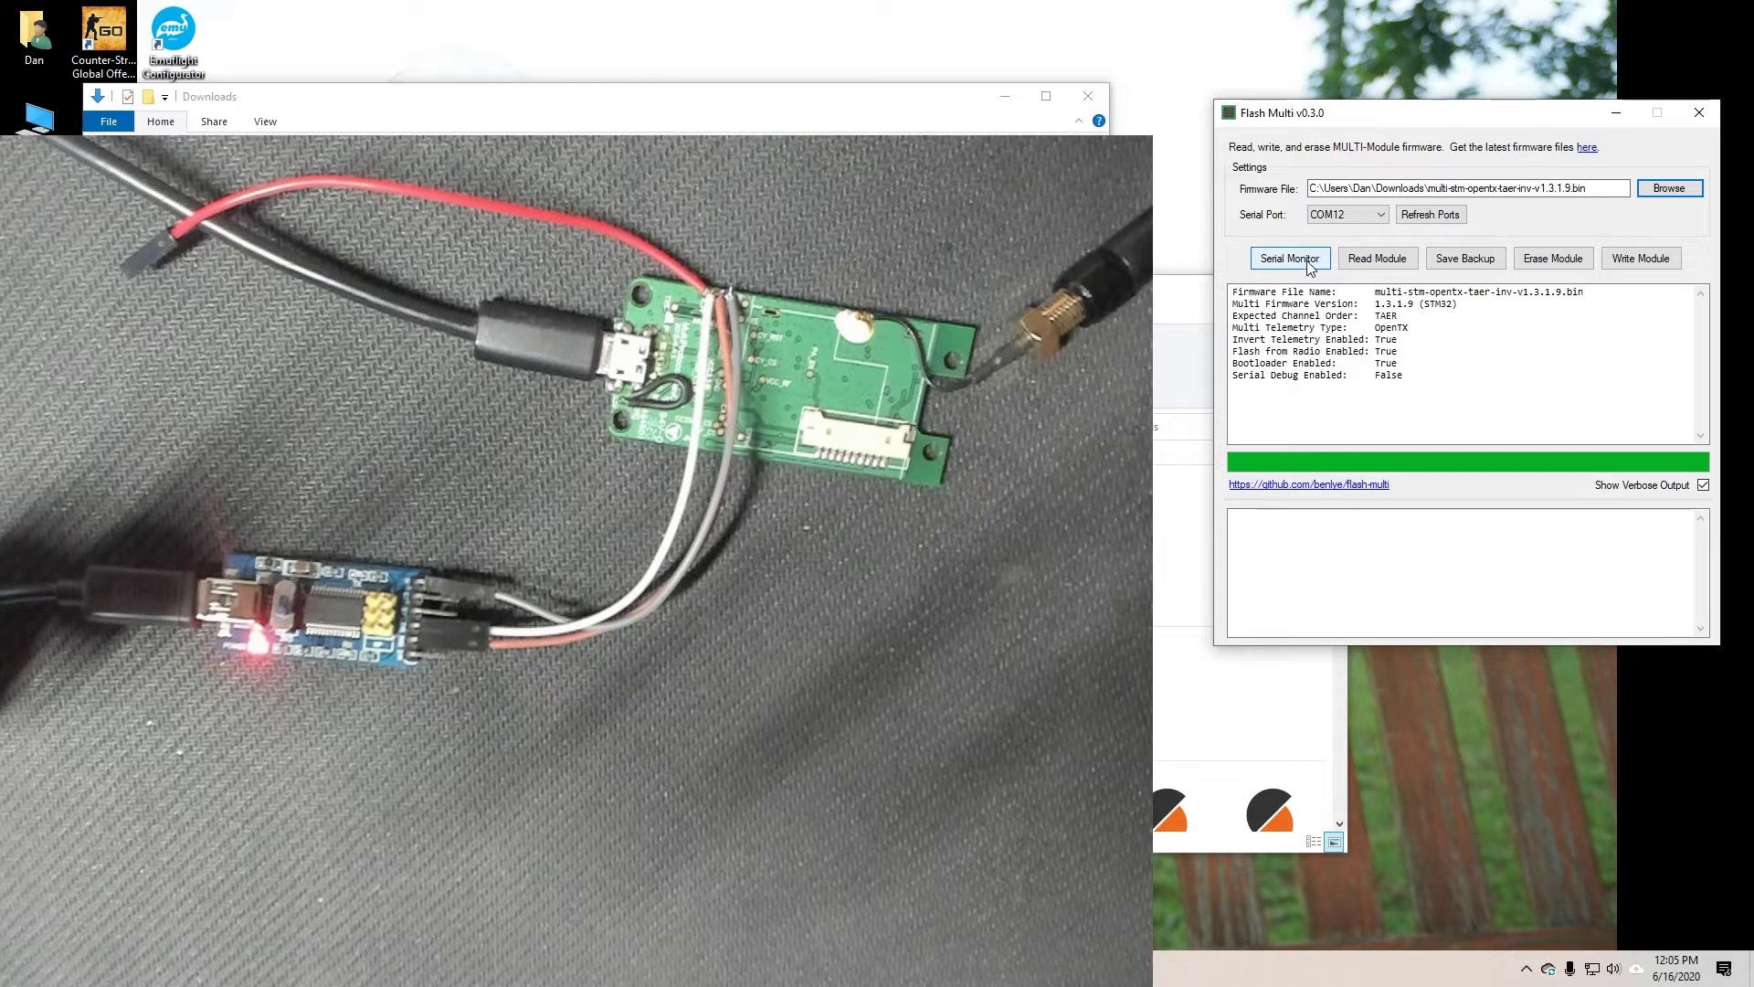
pyautogui.click(1633, 259)
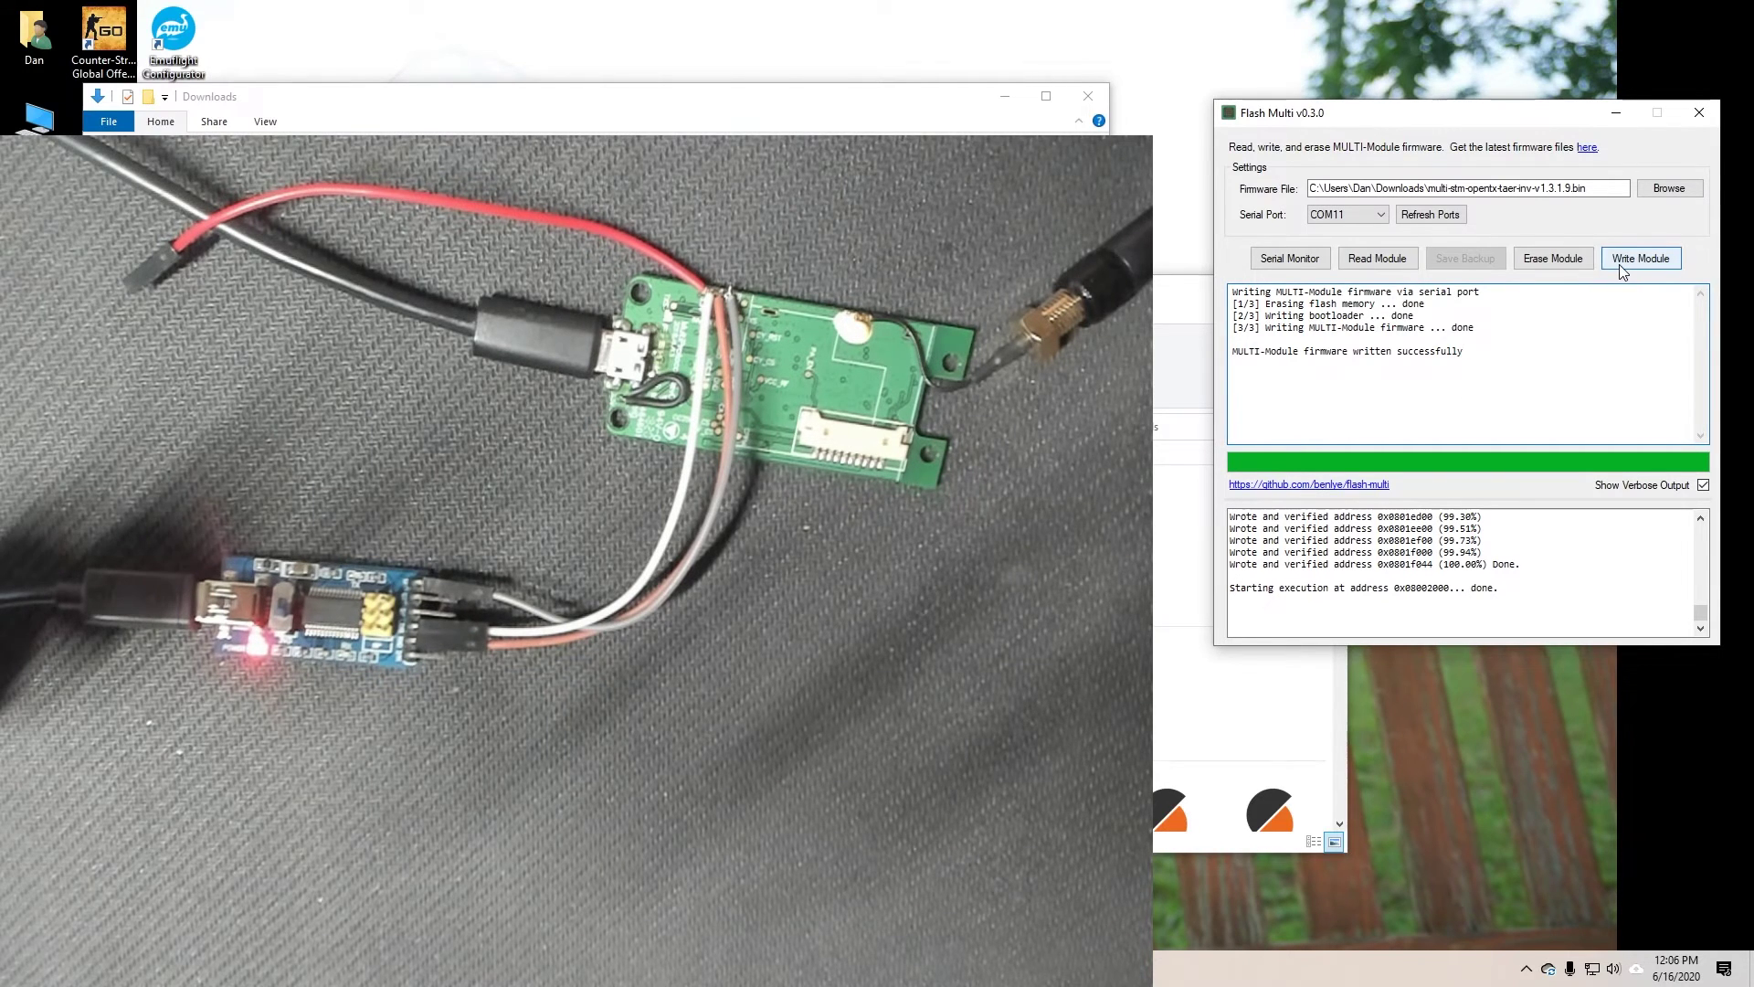
pyautogui.click(1378, 261)
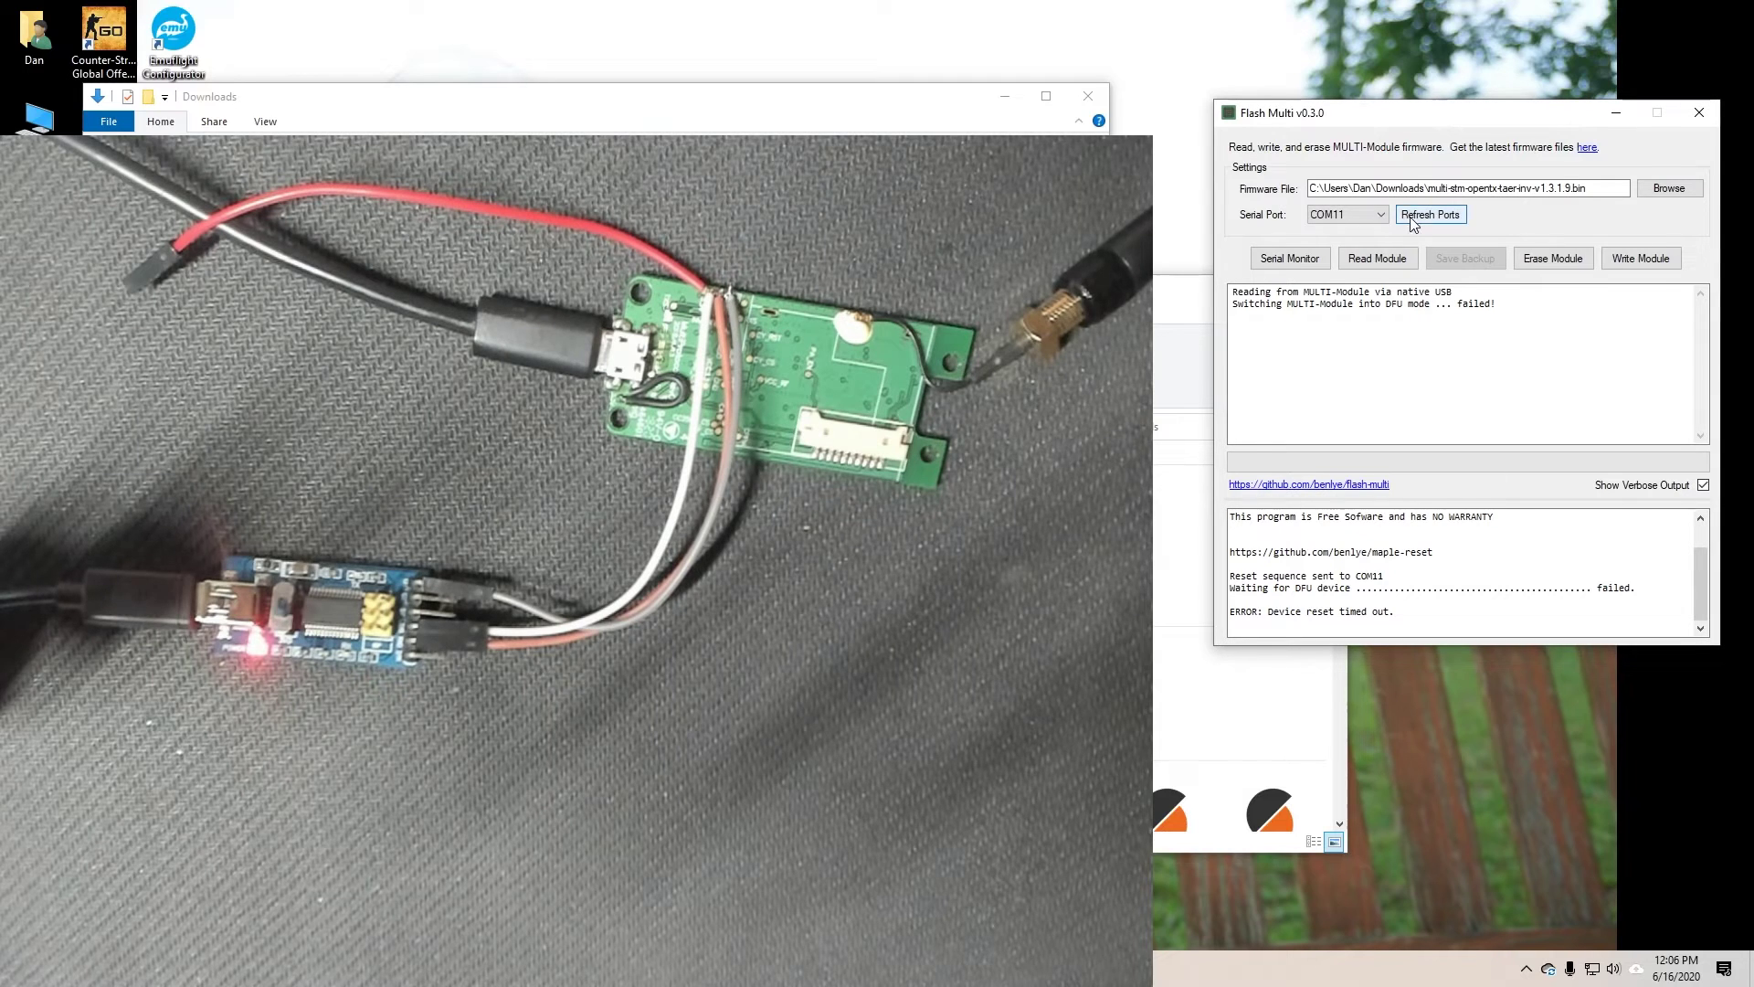
# Refresh ports and re-read the module on COM12, confirming firmware 1.3.1.9 with inverted telemetry.
pyautogui.click(1413, 224)
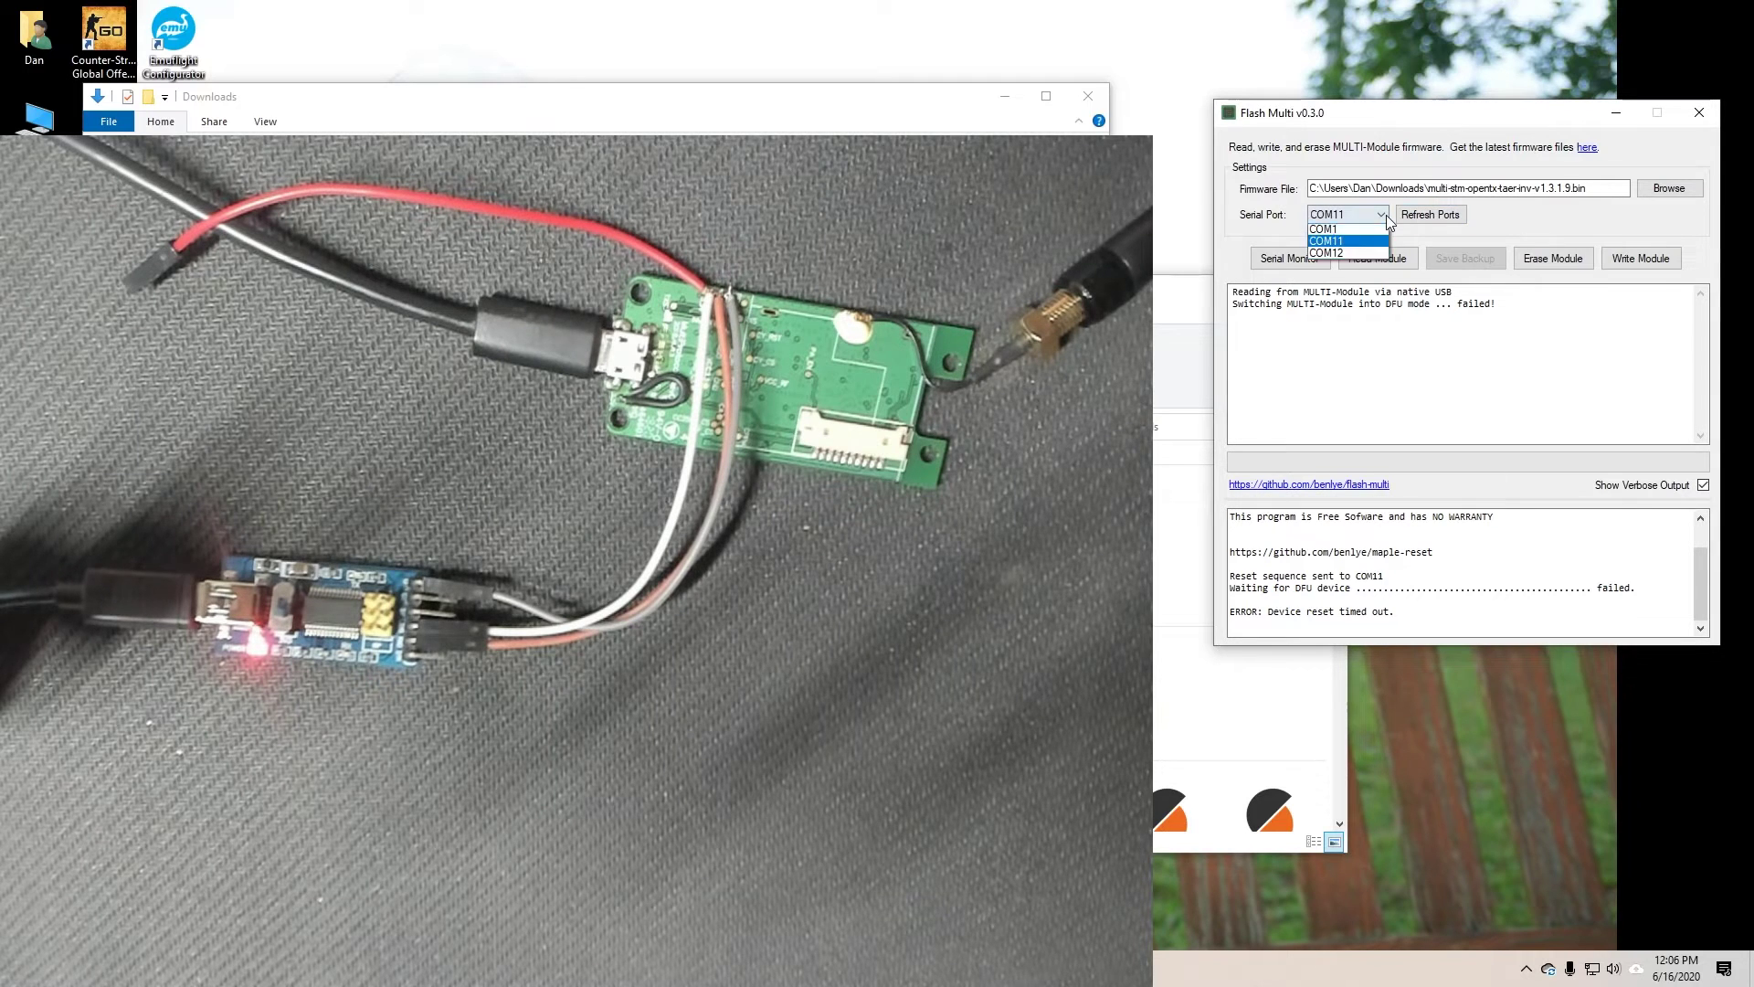
pyautogui.click(1398, 261)
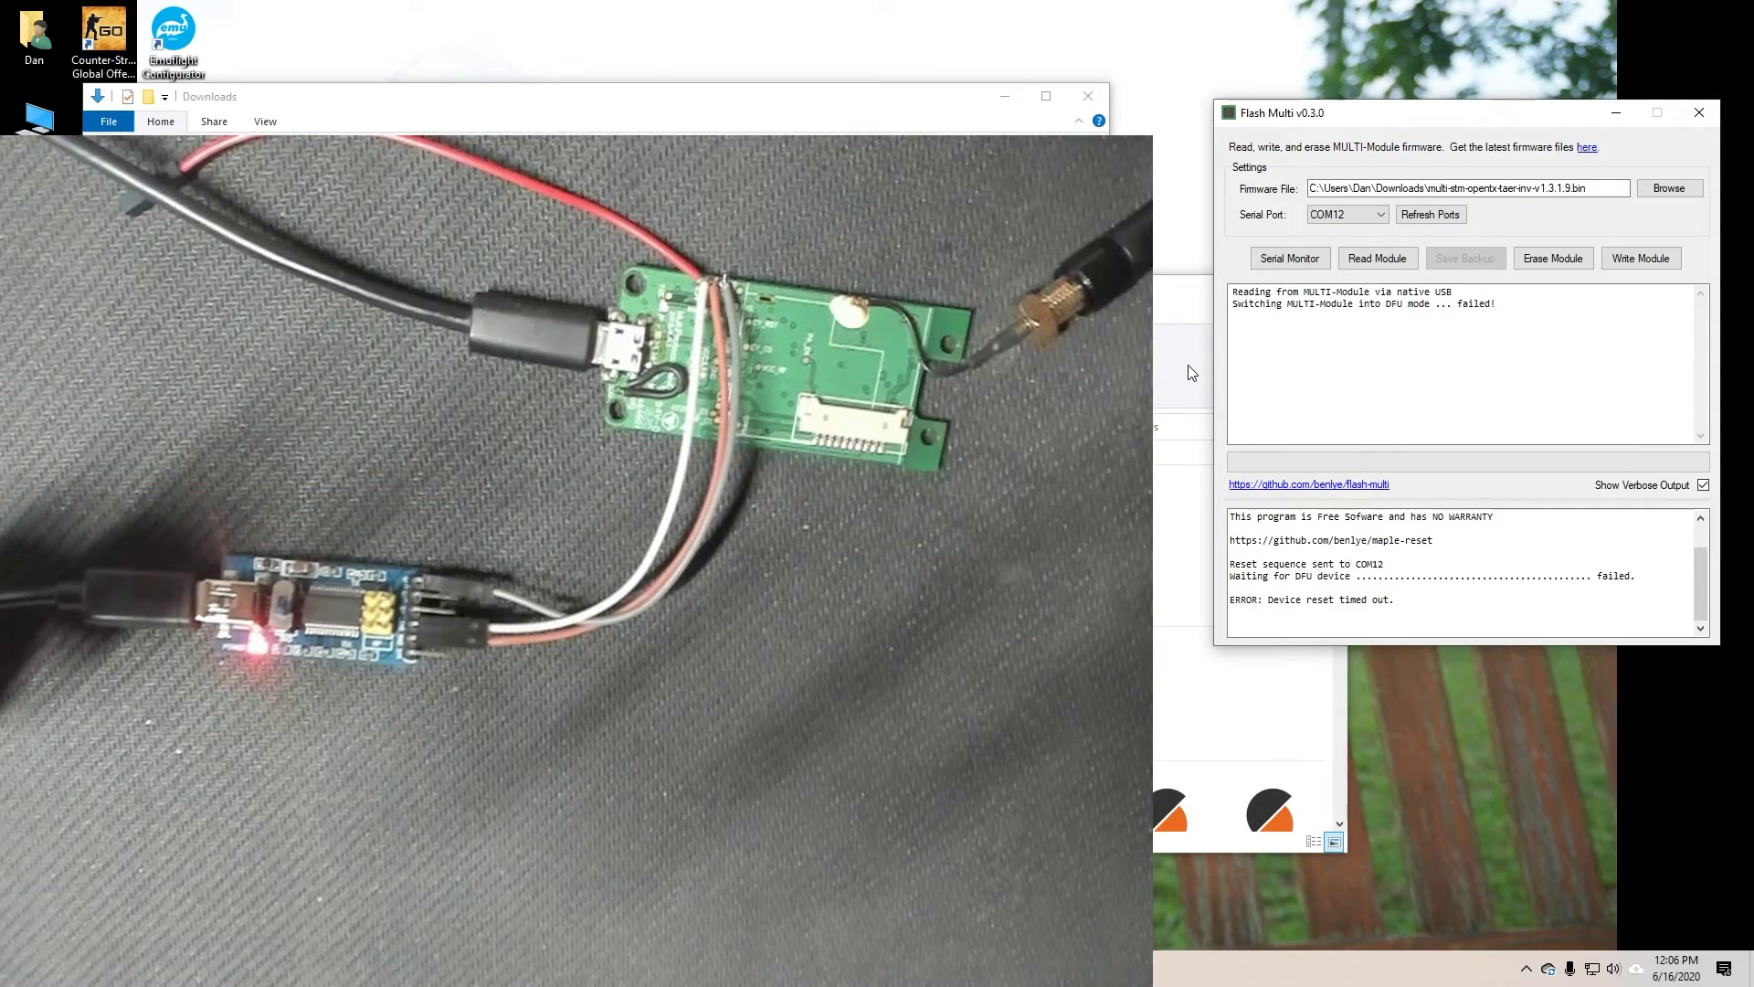
pyautogui.click(1396, 256)
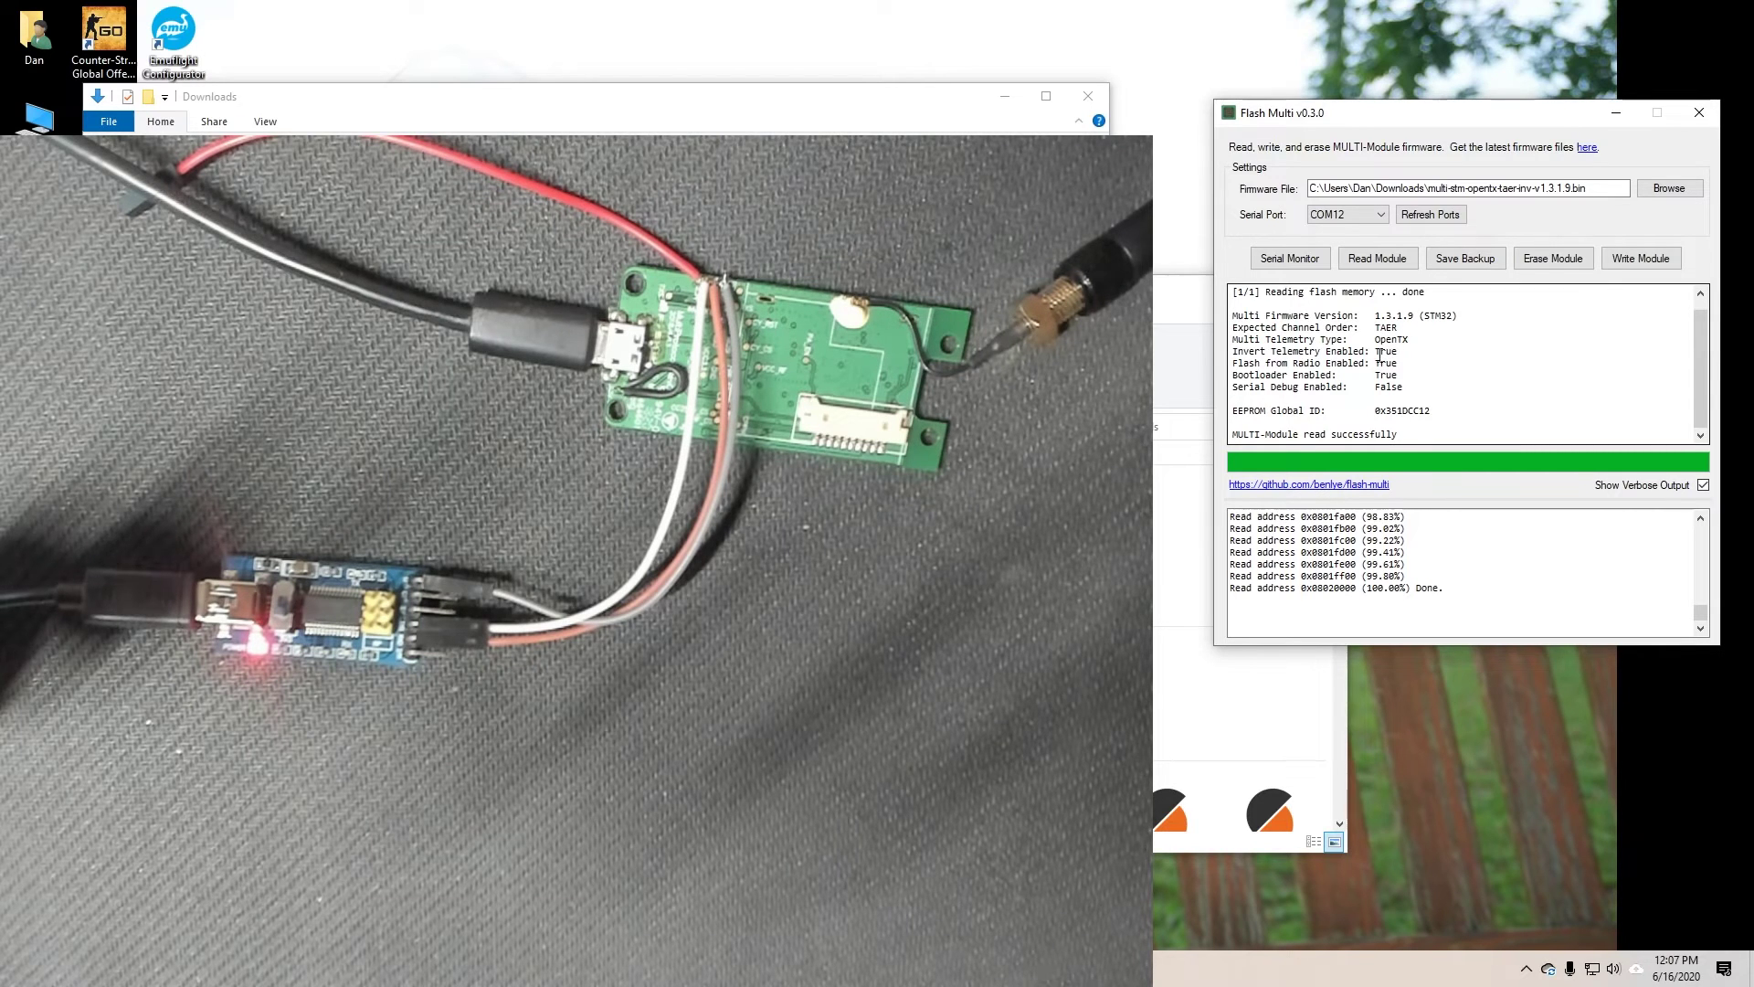
pyautogui.moveTo(1377, 352); pyautogui.dragTo(1402, 352)
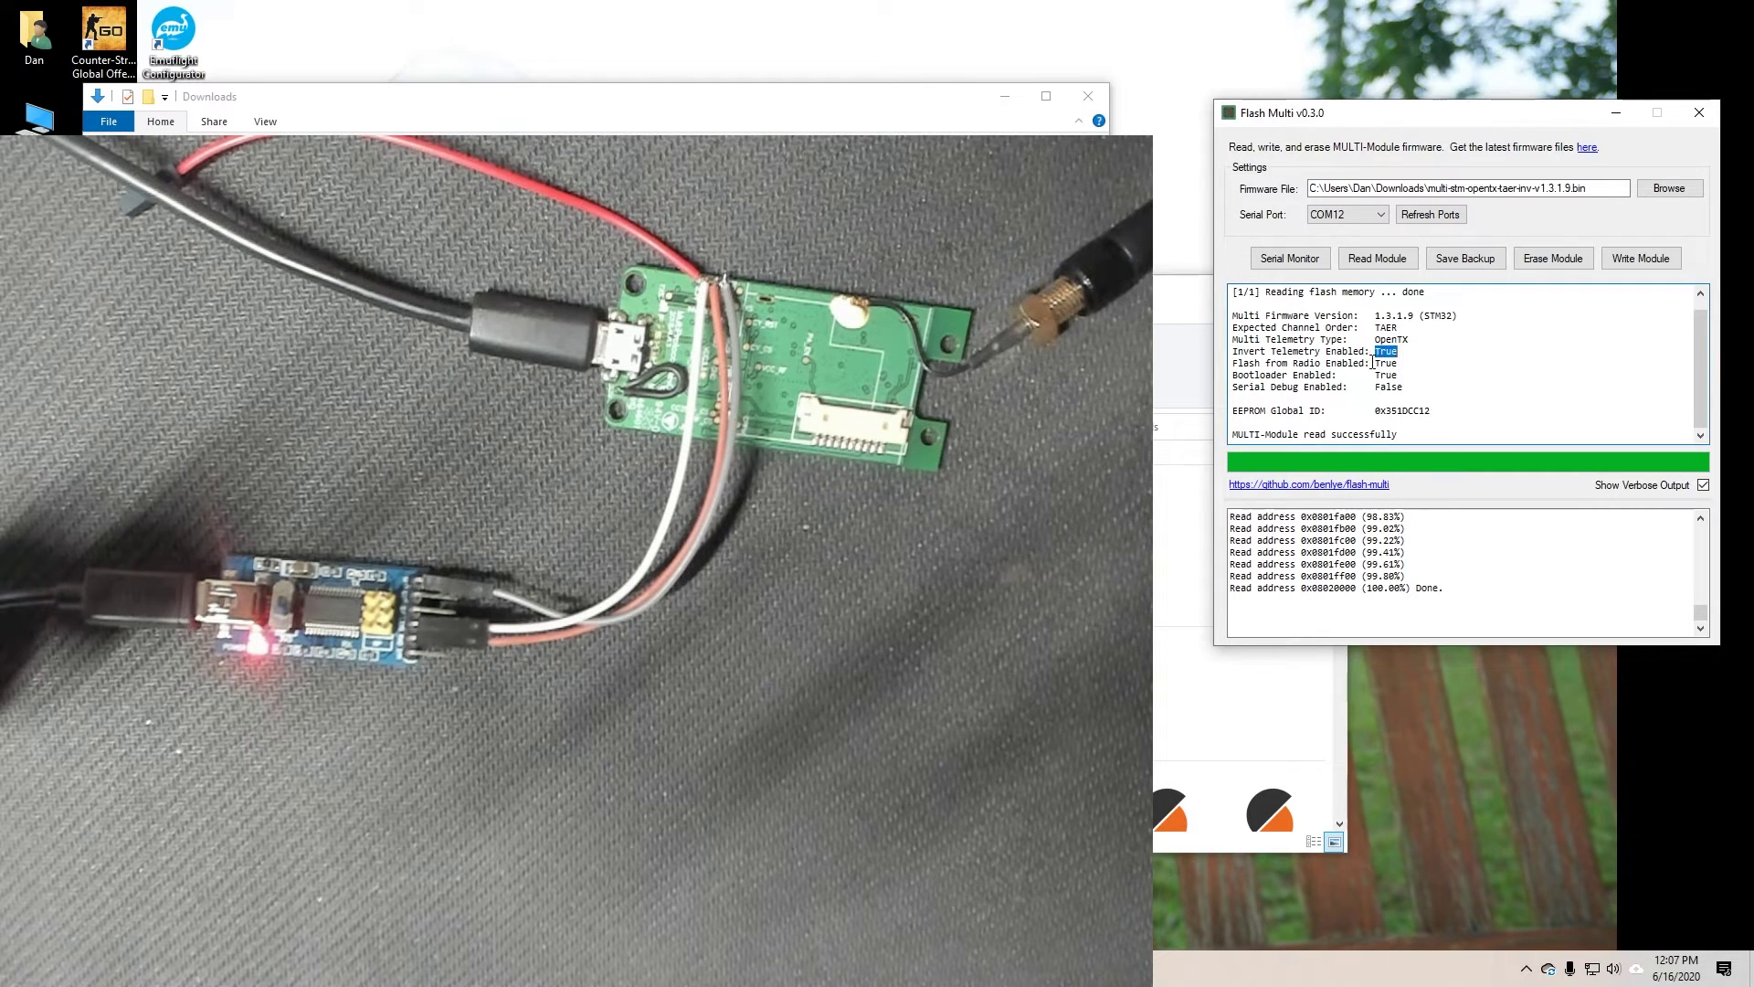